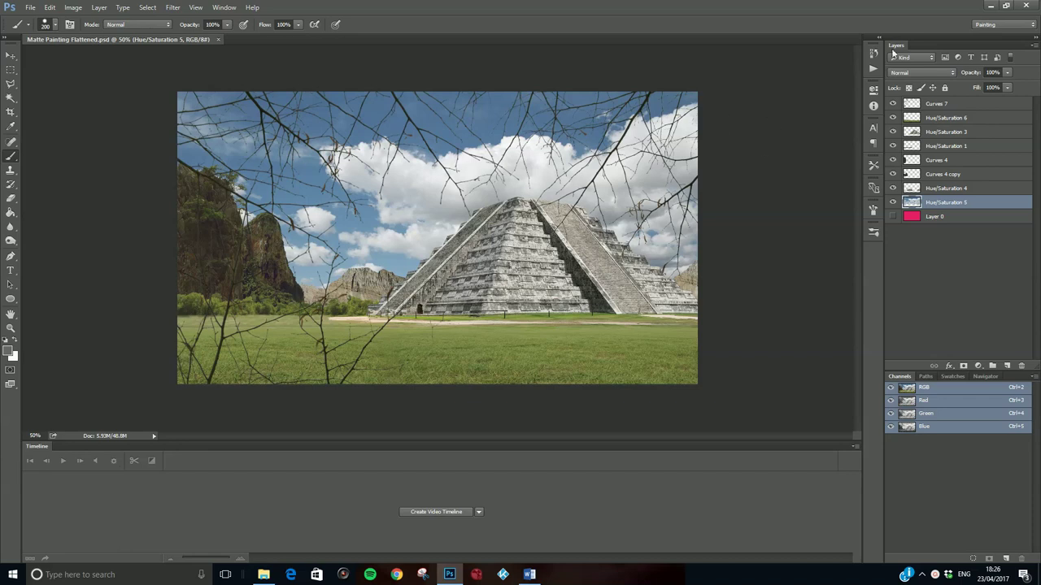
Toggle the matte painting's branches, grass and pyramid layers on and off to compare their effect
{"action": "left_click", "coordinate": [893, 104]}
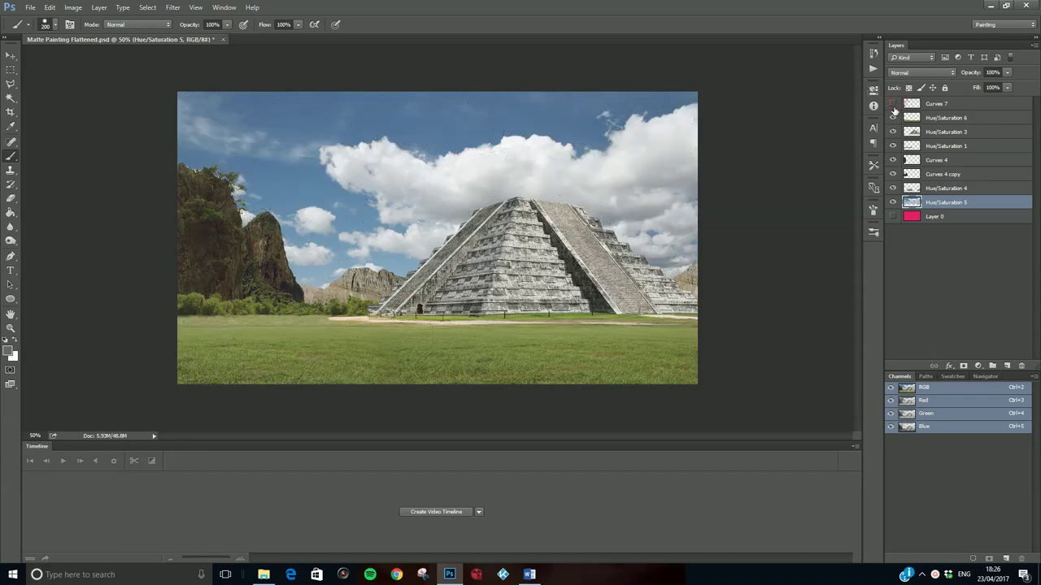
{"action": "left_click", "coordinate": [893, 103]}
{"action": "left_click", "coordinate": [893, 103]}
{"action": "left_click", "coordinate": [893, 118]}
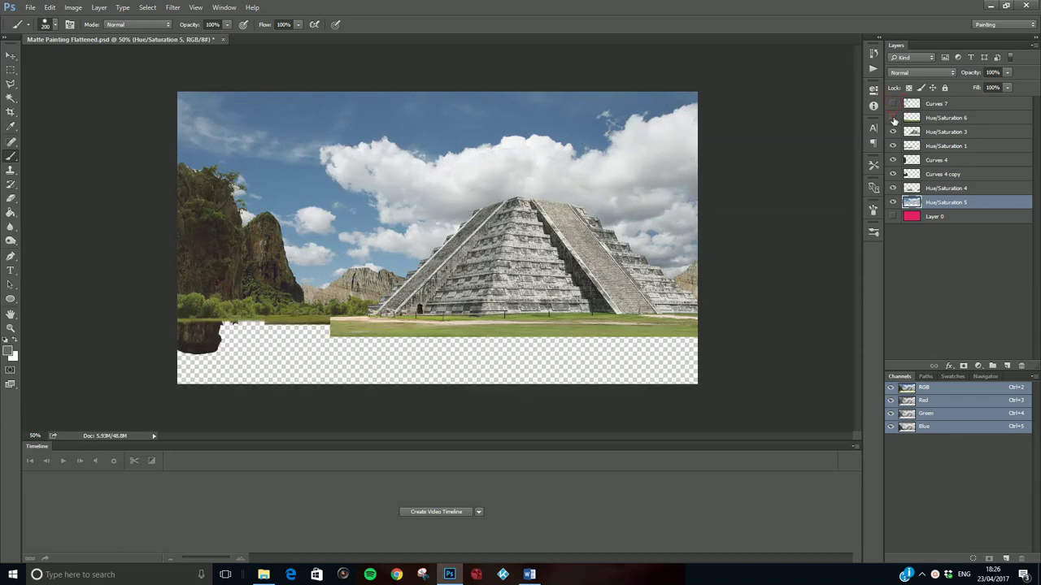
{"action": "left_click", "coordinate": [893, 118]}
{"action": "left_click", "coordinate": [892, 118]}
{"action": "left_click", "coordinate": [893, 118]}
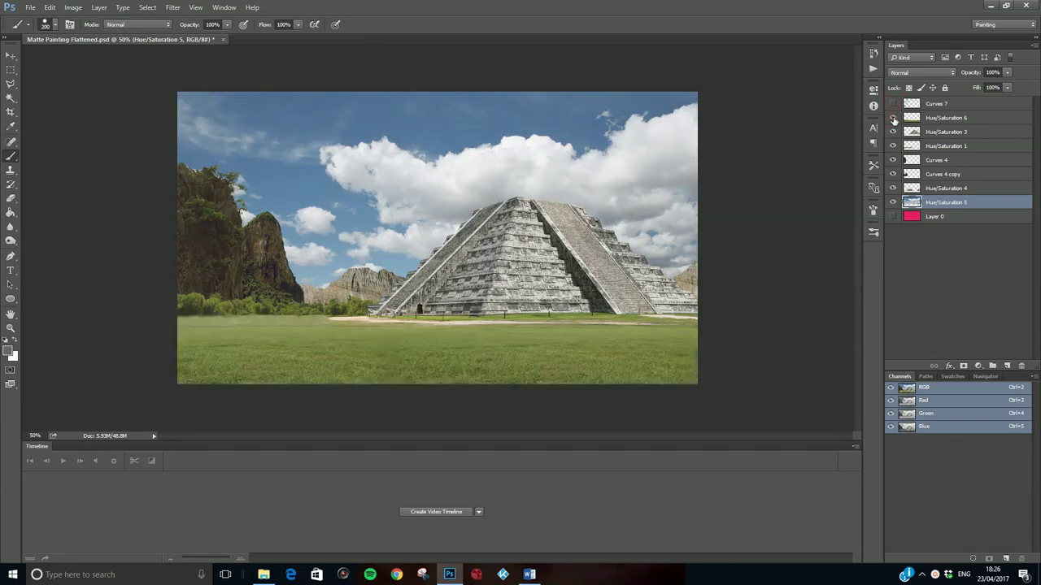
{"action": "left_click", "coordinate": [893, 118]}
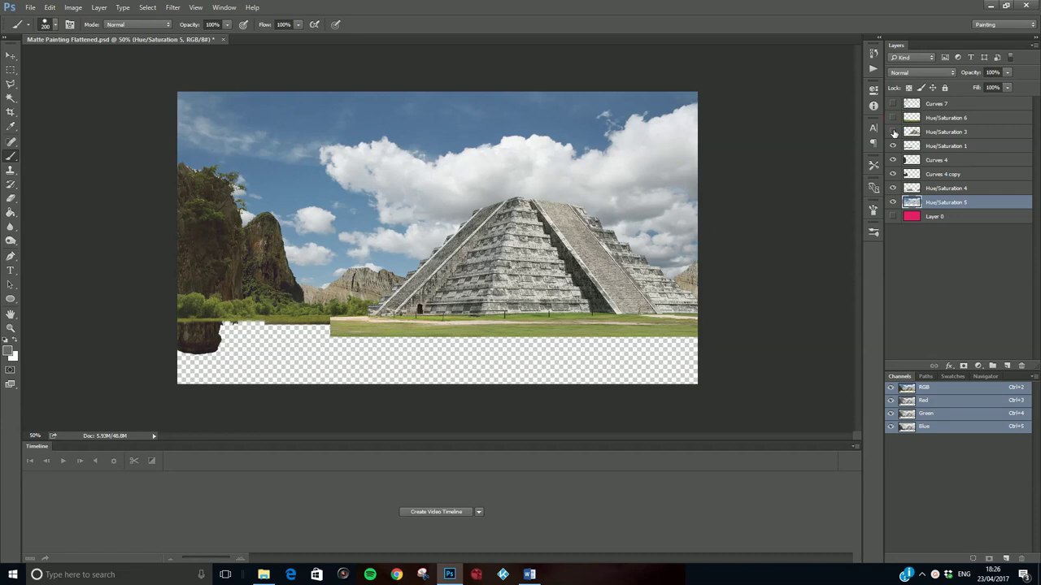
{"action": "left_click", "coordinate": [893, 132]}
{"action": "left_click", "coordinate": [893, 132]}
{"action": "left_click", "coordinate": [893, 132]}
{"action": "left_click", "coordinate": [893, 132]}
{"action": "left_click", "coordinate": [893, 131]}
Hide the green grass band, rock and sky layers, then make all matte painting layers visible again
{"action": "left_click", "coordinate": [892, 146]}
{"action": "left_click", "coordinate": [893, 147]}
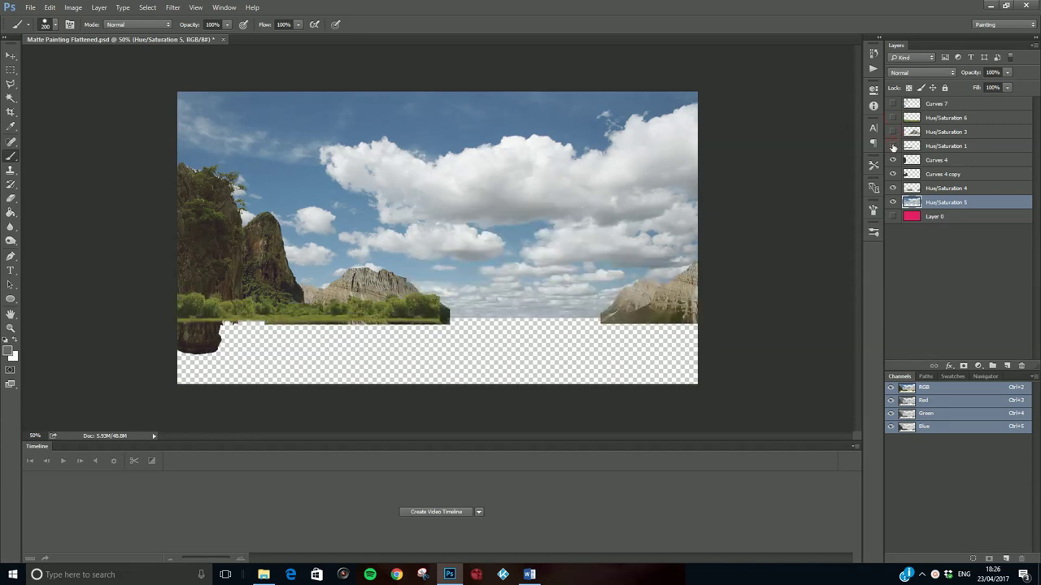
{"action": "left_click", "coordinate": [893, 147]}
{"action": "left_click", "coordinate": [893, 147]}
{"action": "left_click", "coordinate": [892, 146]}
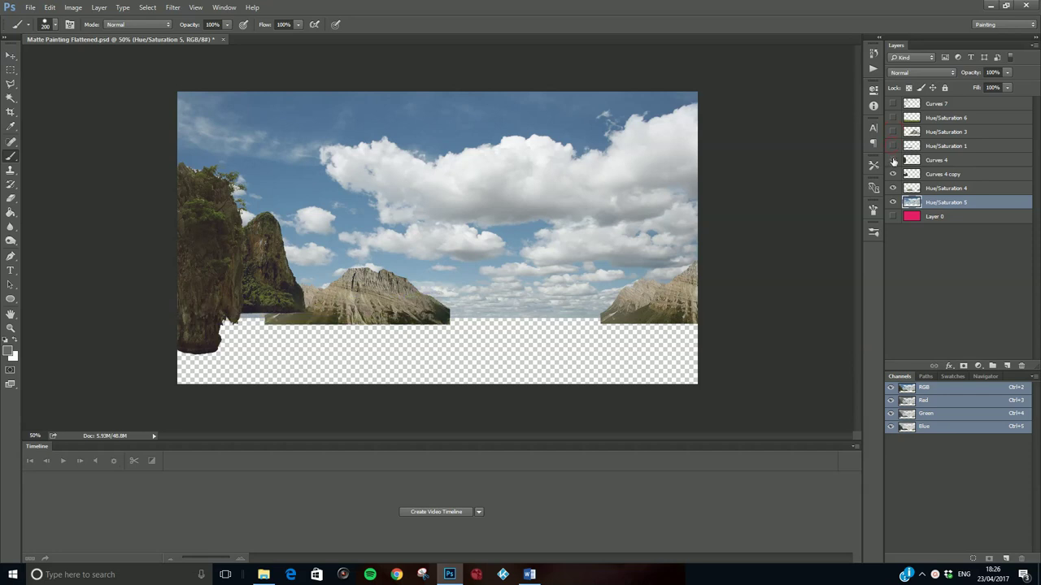
{"action": "left_click", "coordinate": [893, 160]}
{"action": "left_click", "coordinate": [892, 174]}
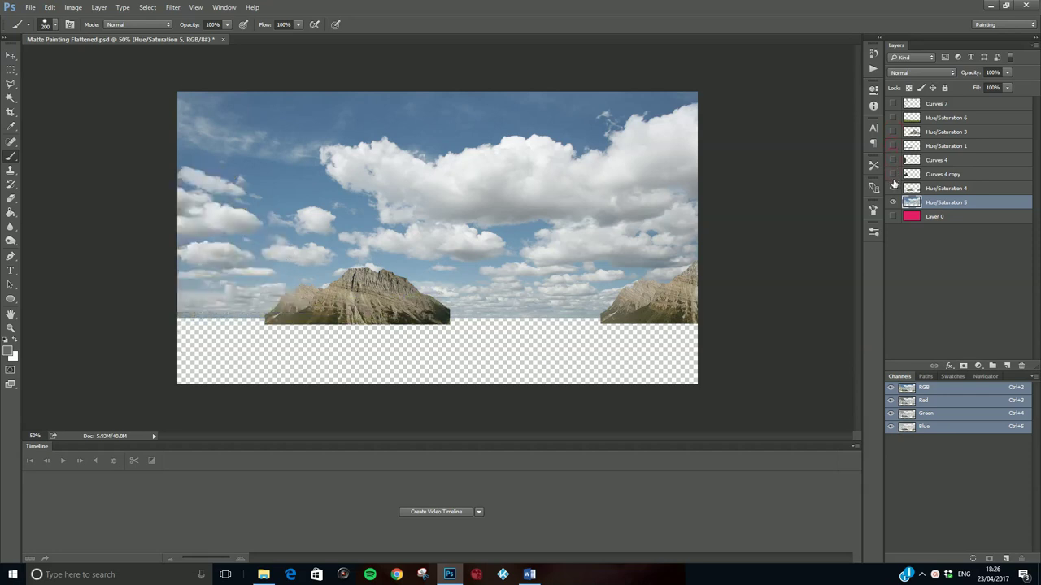
{"action": "left_click", "coordinate": [893, 188]}
{"action": "left_click", "coordinate": [893, 202]}
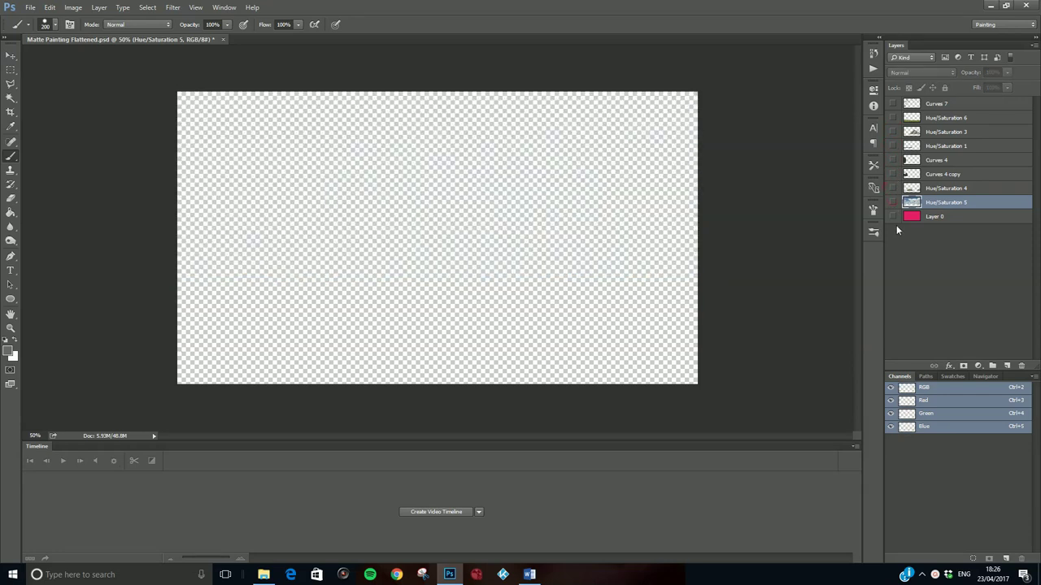
{"action": "left_click_drag", "start_coordinate": [893, 203], "coordinate": [893, 104]}
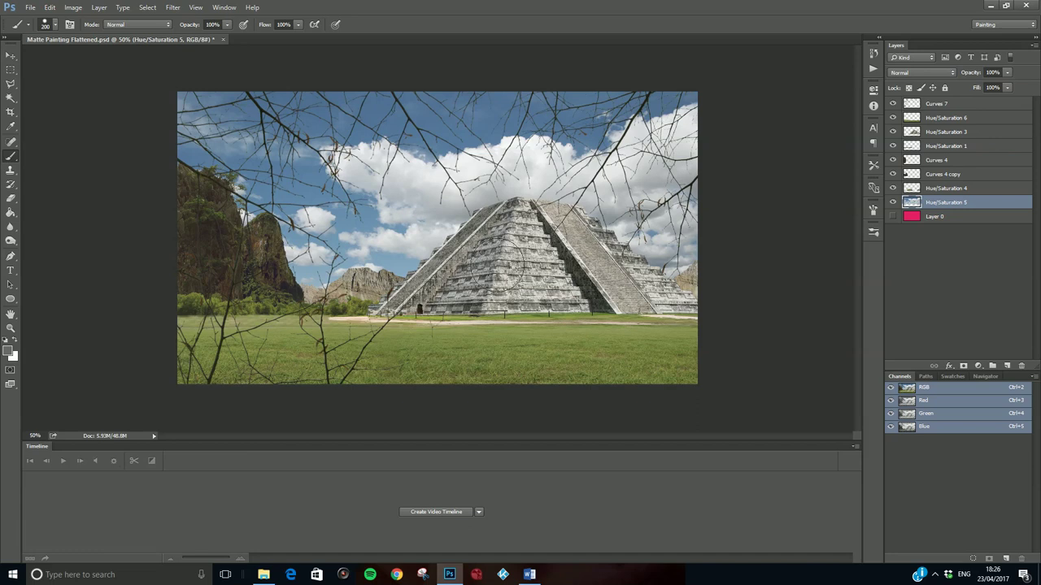
Open Aztec_pyramid.jpg from the Source Images folder
{"action": "left_click", "coordinate": [33, 10]}
{"action": "left_click", "coordinate": [42, 31]}
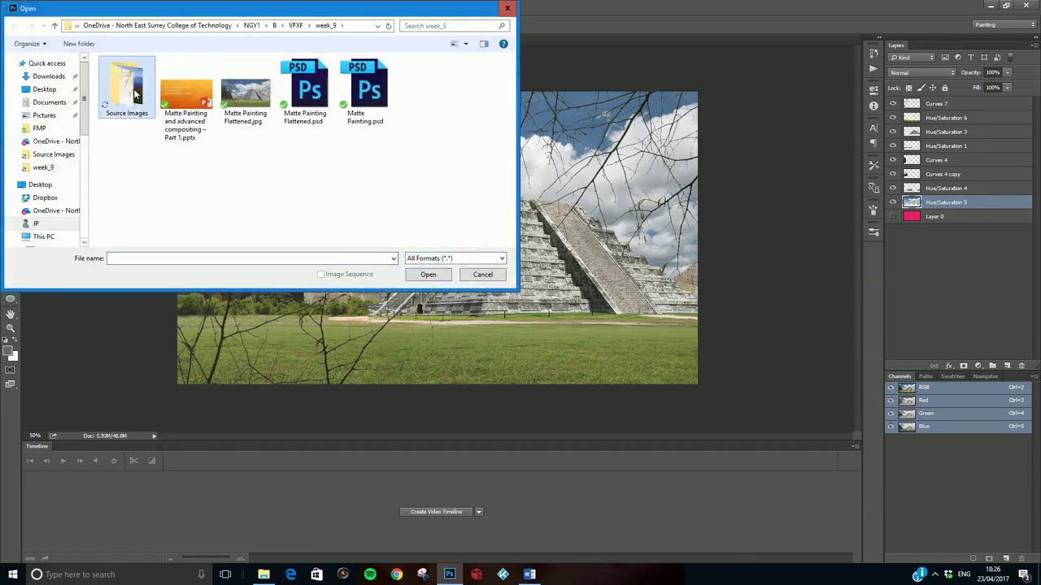
{"action": "double_click", "coordinate": [135, 95]}
{"action": "left_click", "coordinate": [240, 96]}
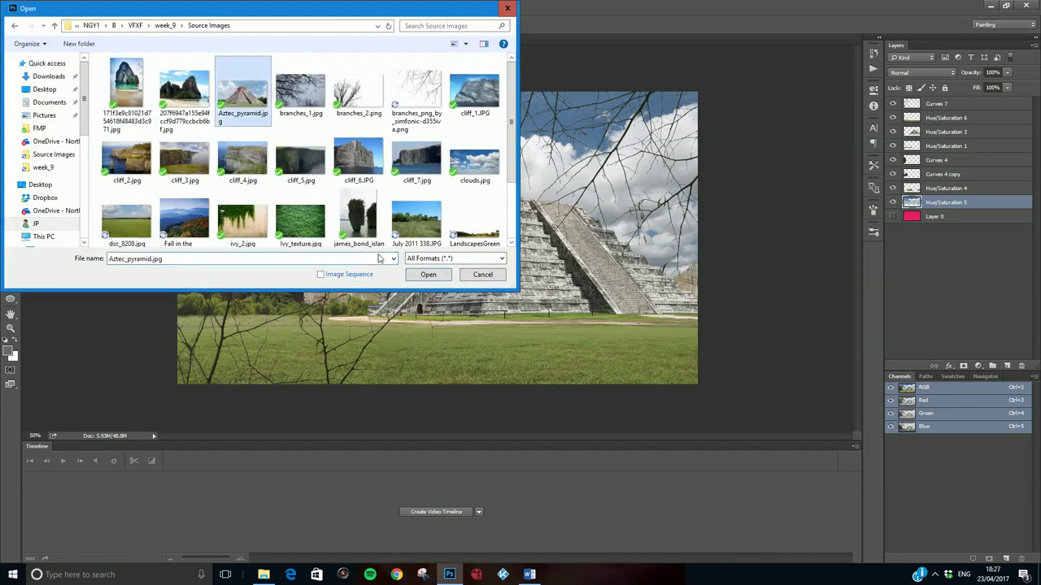
{"action": "left_click", "coordinate": [424, 275]}
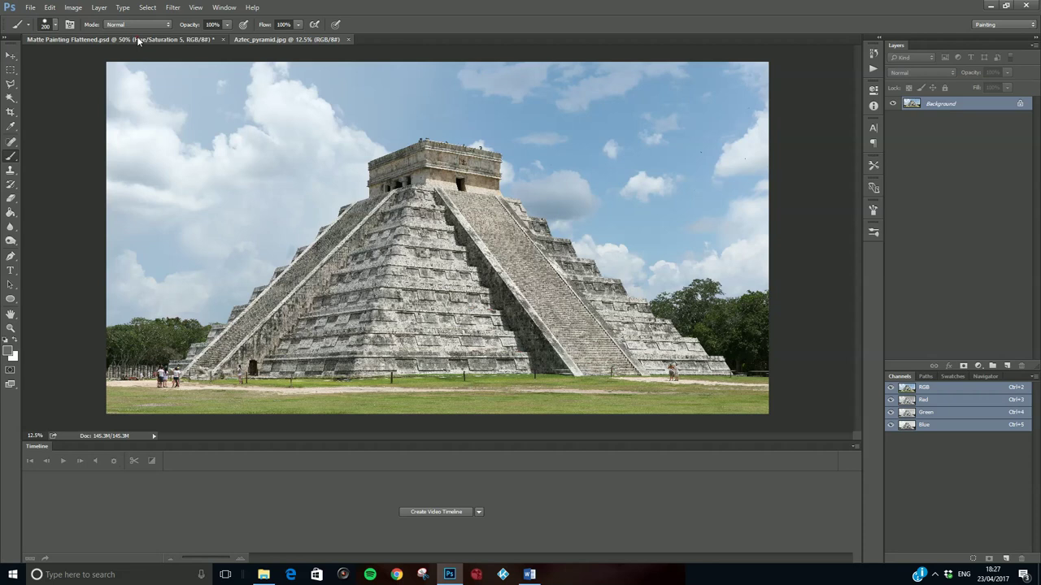
Compare the Matte Painting Flattened document with the Aztec_pyramid photo, ending on the photo
{"action": "left_click", "coordinate": [137, 36]}
{"action": "left_click", "coordinate": [288, 42]}
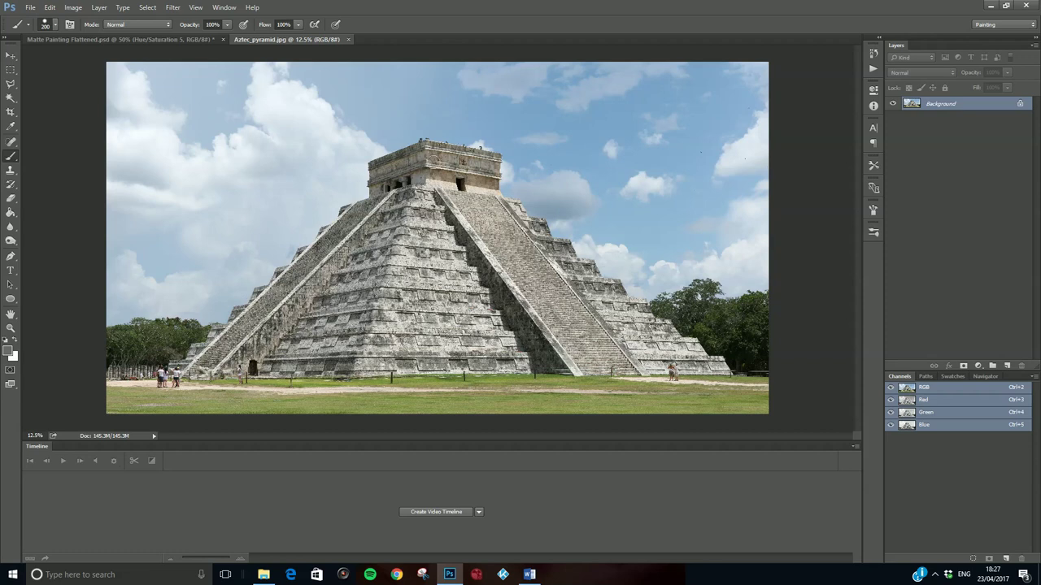
{"action": "left_click", "coordinate": [184, 39]}
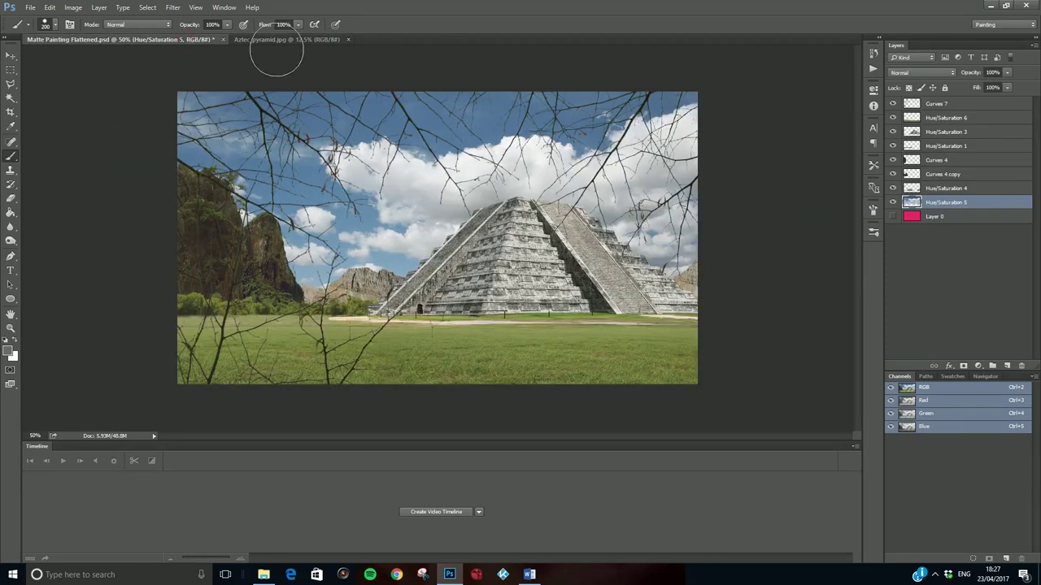
{"action": "left_click", "coordinate": [279, 41]}
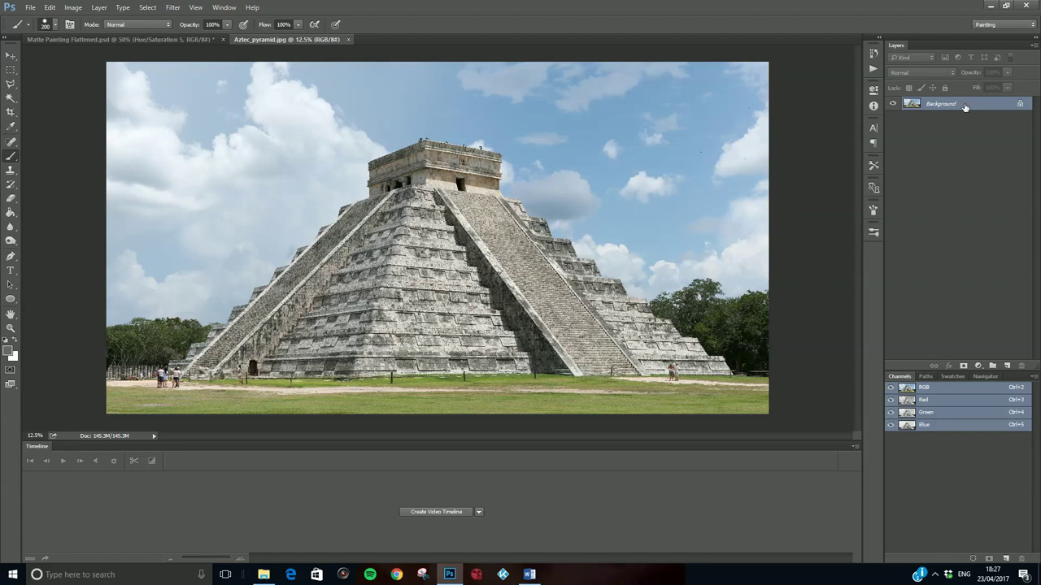
Duplicate the Background layer and select Background copy to work on
{"action": "left_click_drag", "start_coordinate": [966, 107], "coordinate": [1008, 363]}
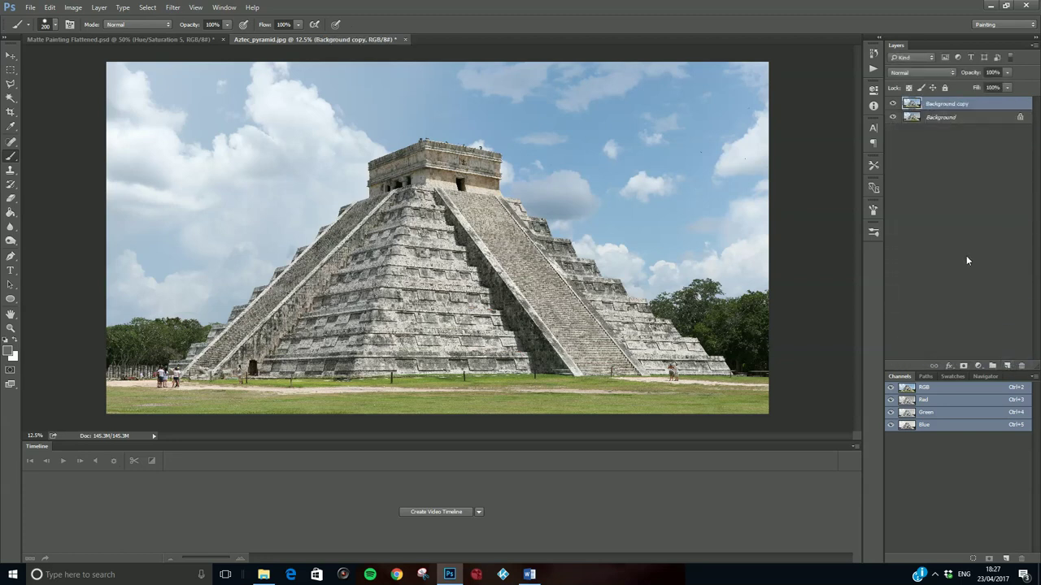
{"action": "left_click", "coordinate": [957, 119]}
{"action": "left_click", "coordinate": [941, 105]}
With the Pen tool, zoom in and start the path at the lower left terrace's top edge
{"action": "left_click", "coordinate": [11, 257]}
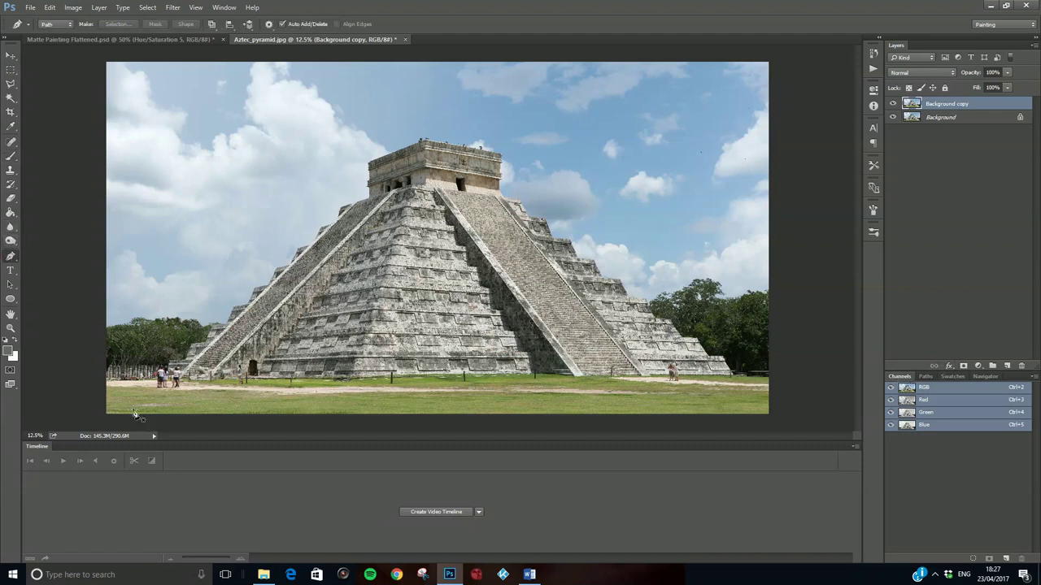
{"action": "scroll", "coordinate": [130, 385], "scroll_direction": "up", "scroll_amount": 2}
{"action": "scroll", "coordinate": [130, 385], "scroll_direction": "up", "scroll_amount": 1}
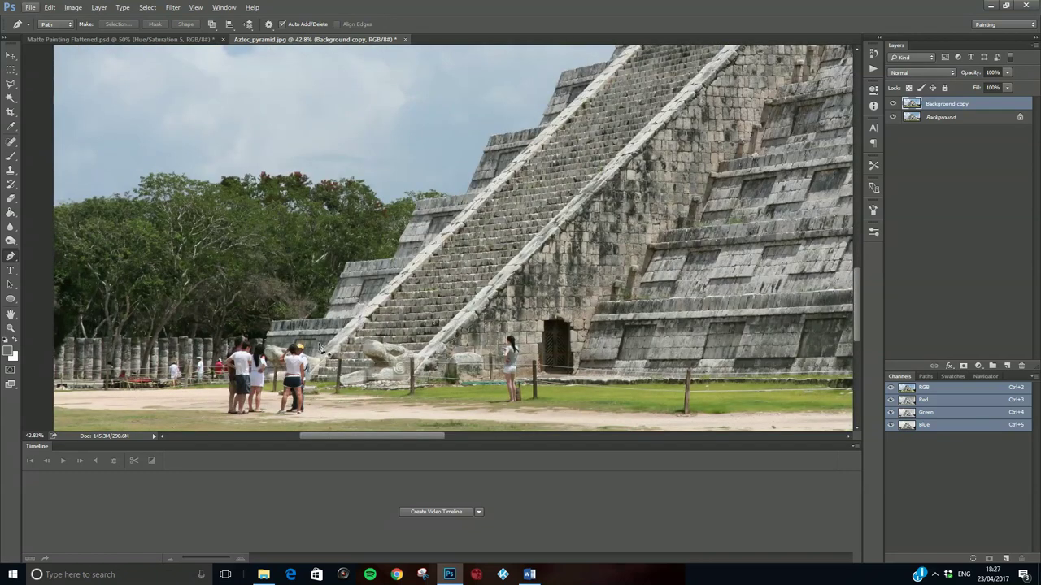
{"action": "scroll", "coordinate": [370, 239], "scroll_direction": "up", "scroll_amount": 1}
{"action": "scroll", "coordinate": [374, 242], "scroll_direction": "up", "scroll_amount": 1}
{"action": "scroll", "coordinate": [362, 265], "scroll_direction": "up", "scroll_amount": 1}
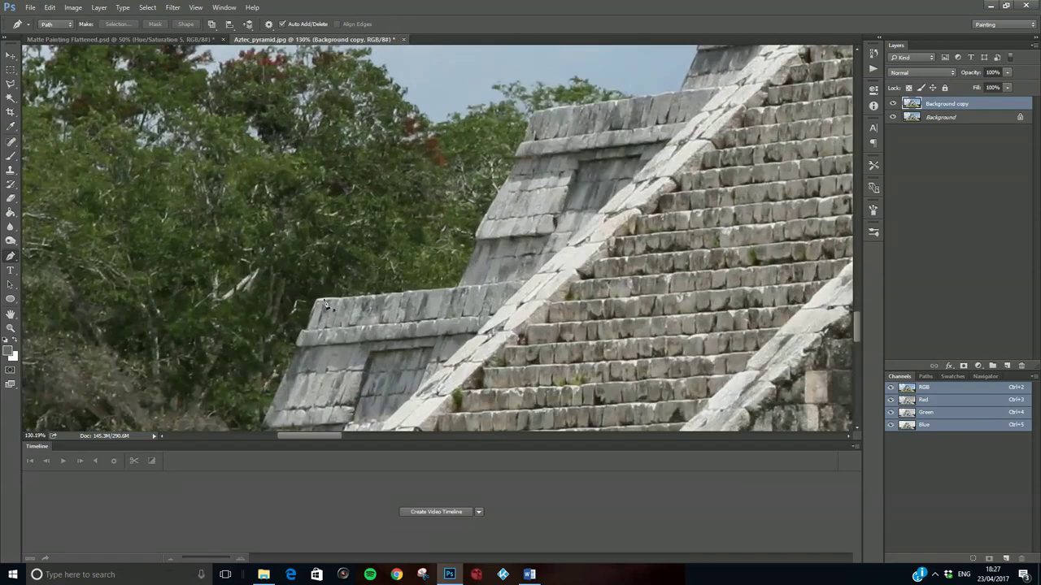
{"action": "scroll", "coordinate": [325, 307], "scroll_direction": "up", "scroll_amount": 2}
{"action": "scroll", "coordinate": [327, 308], "scroll_direction": "up", "scroll_amount": 1}
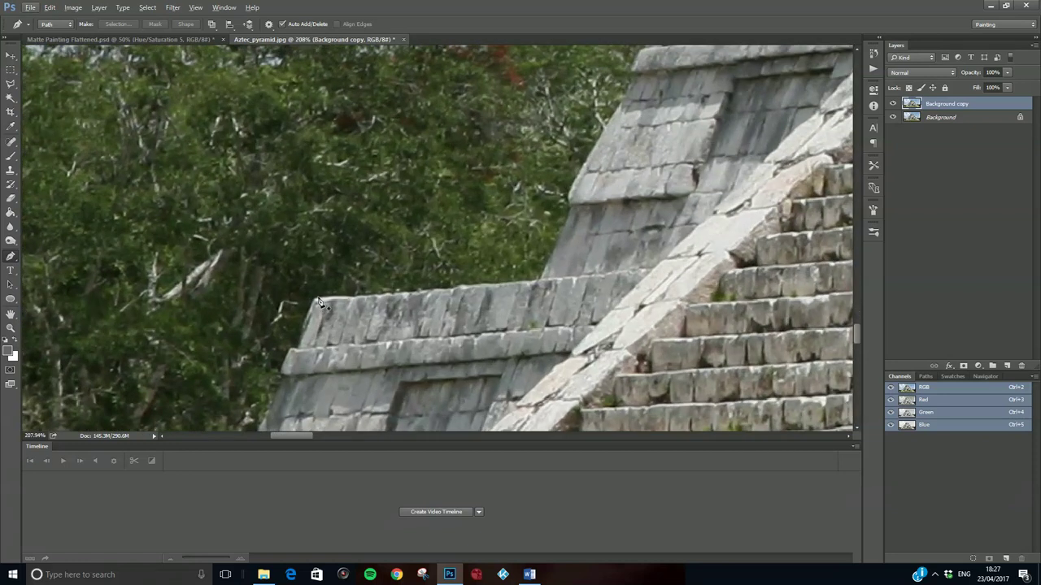
{"action": "left_click", "coordinate": [315, 299]}
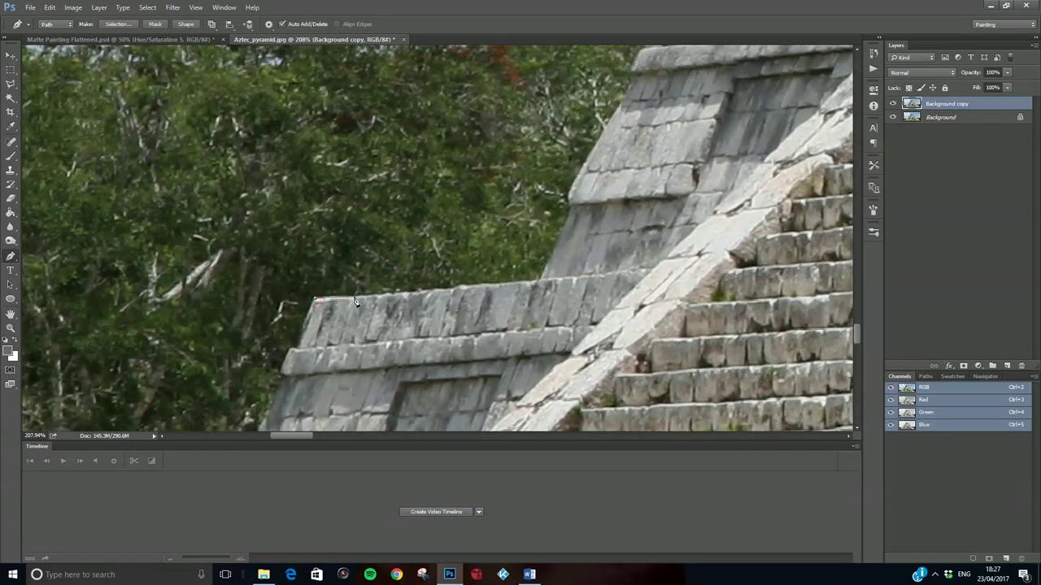
{"action": "left_click", "coordinate": [356, 297]}
Add anchors along the terrace wall to the stairs edge, then undo the misplaced curved anchor
{"action": "left_click", "coordinate": [635, 306]}
{"action": "left_click_drag", "start_coordinate": [665, 264], "coordinate": [690, 257]}
{"action": "left_click_drag", "start_coordinate": [688, 257], "coordinate": [692, 260]}
{"action": "key", "text": "alt"}
{"action": "left_click_drag", "start_coordinate": [695, 261], "coordinate": [682, 304]}
{"action": "left_click_drag", "start_coordinate": [689, 305], "coordinate": [737, 195]}
{"action": "key", "text": "ctrl+z"}
{"action": "key", "text": "ctrl+alt+z"}
{"action": "key", "text": "ctrl+alt+z"}
{"action": "key", "text": "ctrl+alt+z"}
Add path anchors at the wall's upper corner and along the slanted edge of the pyramid
{"action": "left_click", "coordinate": [567, 197]}
{"action": "left_click", "coordinate": [623, 105]}
{"action": "scroll", "coordinate": [649, 65], "scroll_direction": "up", "scroll_amount": 1}
{"action": "left_click_drag", "start_coordinate": [649, 67], "coordinate": [675, 186]}
{"action": "scroll", "coordinate": [675, 187], "scroll_direction": "right", "scroll_amount": 2}
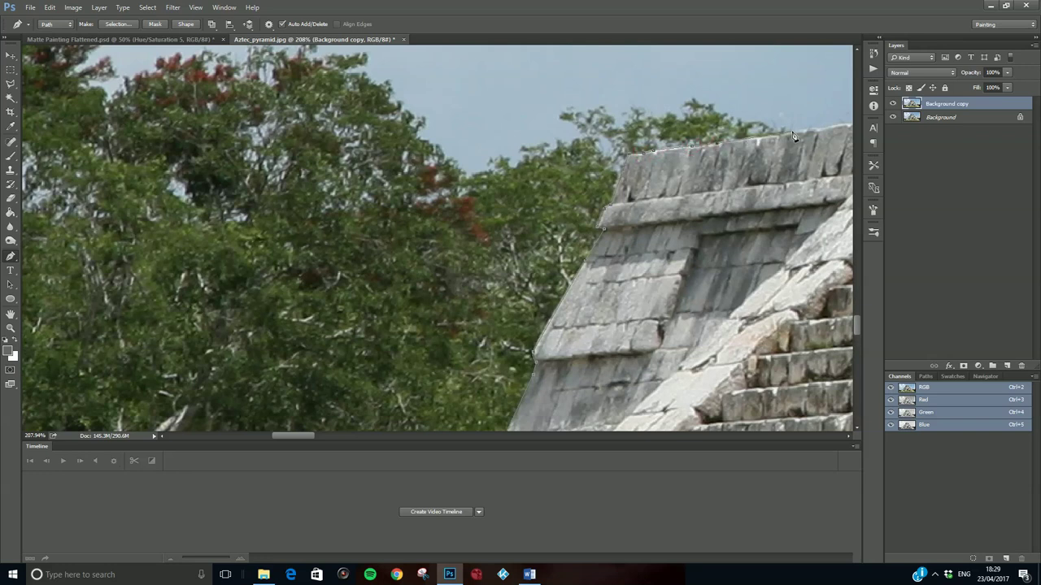
{"action": "scroll", "coordinate": [800, 136], "scroll_direction": "right", "scroll_amount": 3}
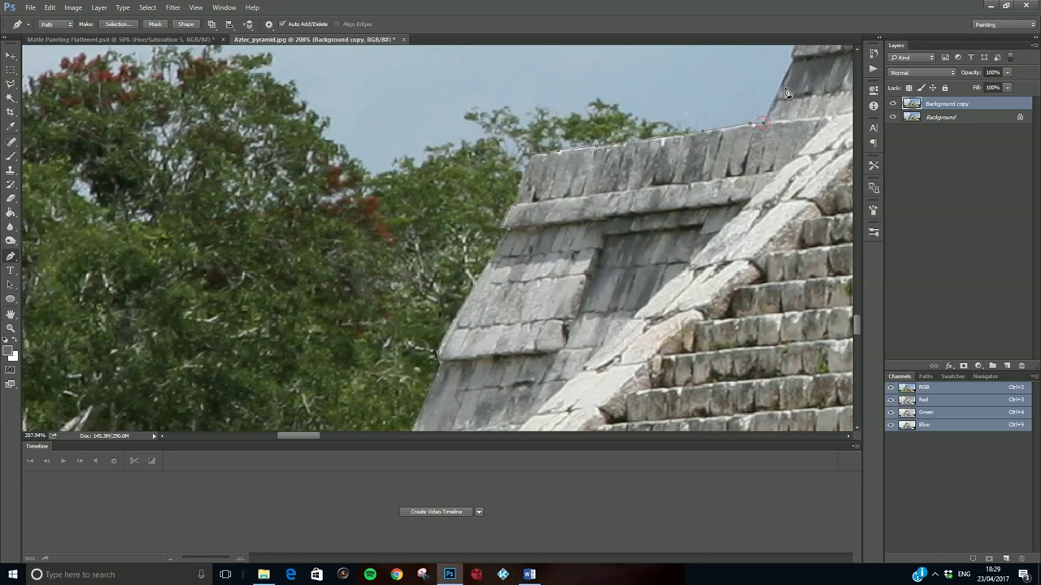
{"action": "scroll", "coordinate": [801, 87], "scroll_direction": "up", "scroll_amount": 3}
{"action": "scroll", "coordinate": [800, 85], "scroll_direction": "up", "scroll_amount": 3}
{"action": "scroll", "coordinate": [796, 105], "scroll_direction": "right", "scroll_amount": 5}
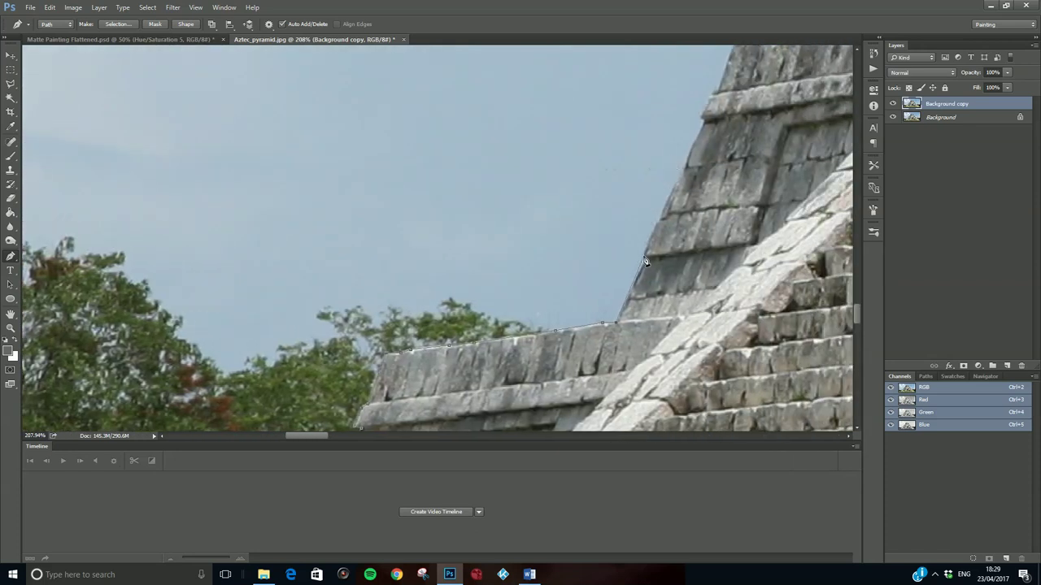
{"action": "left_click", "coordinate": [645, 258]}
{"action": "left_click", "coordinate": [703, 121]}
{"action": "left_click", "coordinate": [714, 90]}
Continue anchors past the terrace corner along the pyramid's right edge toward its base
{"action": "scroll", "coordinate": [735, 64], "scroll_direction": "up", "scroll_amount": 2}
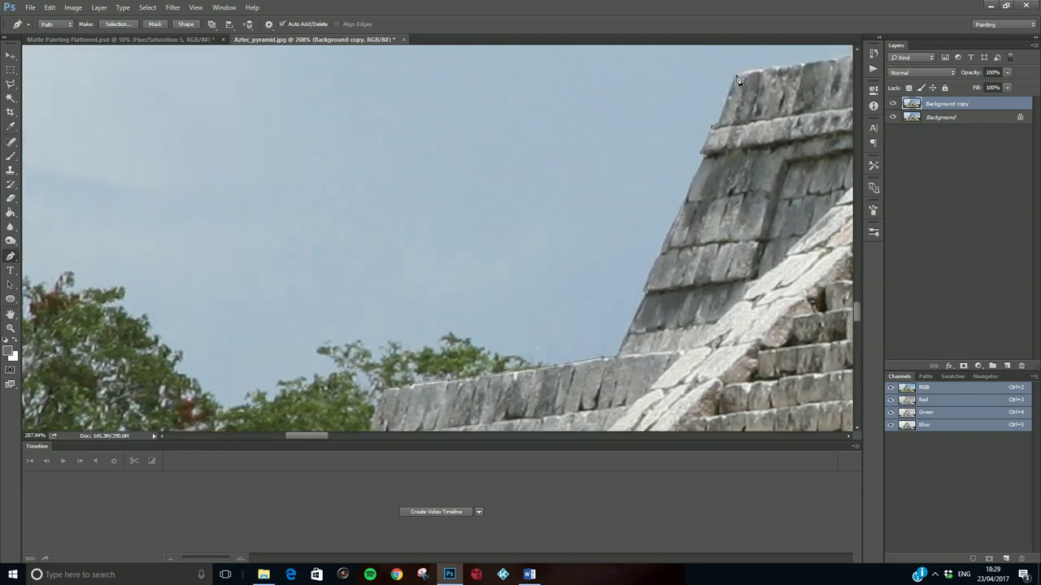
{"action": "scroll", "coordinate": [738, 75], "scroll_direction": "right", "scroll_amount": 2}
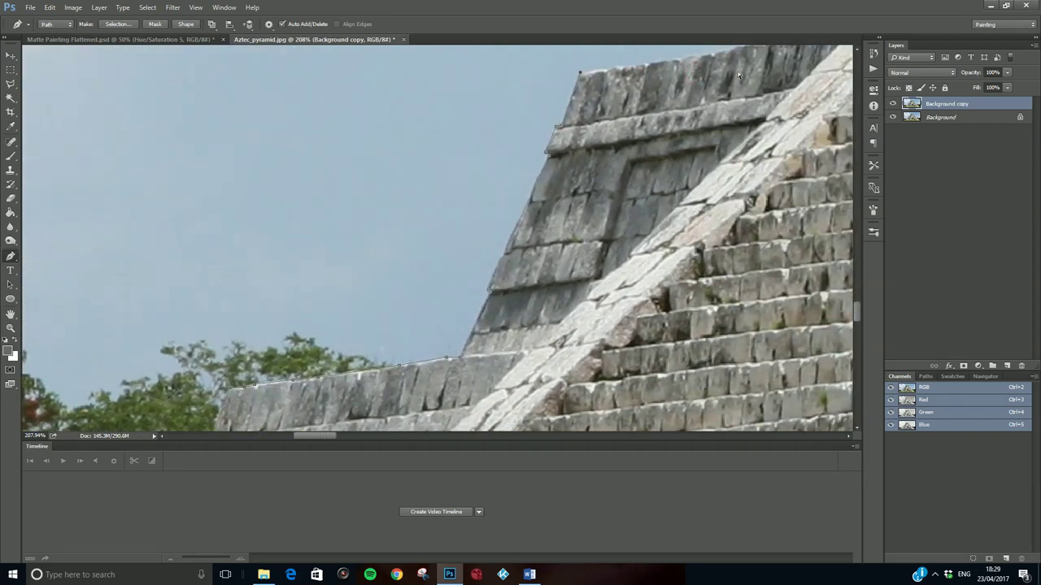
{"action": "scroll", "coordinate": [739, 76], "scroll_direction": "up", "scroll_amount": 5}
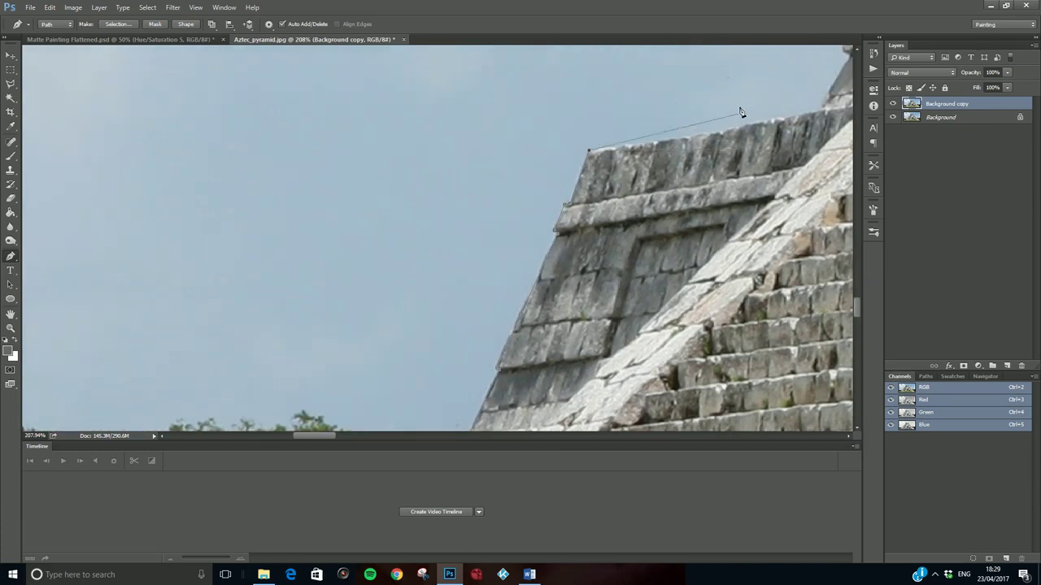
{"action": "left_click", "coordinate": [821, 109]}
{"action": "scroll", "coordinate": [837, 63], "scroll_direction": "right", "scroll_amount": 5}
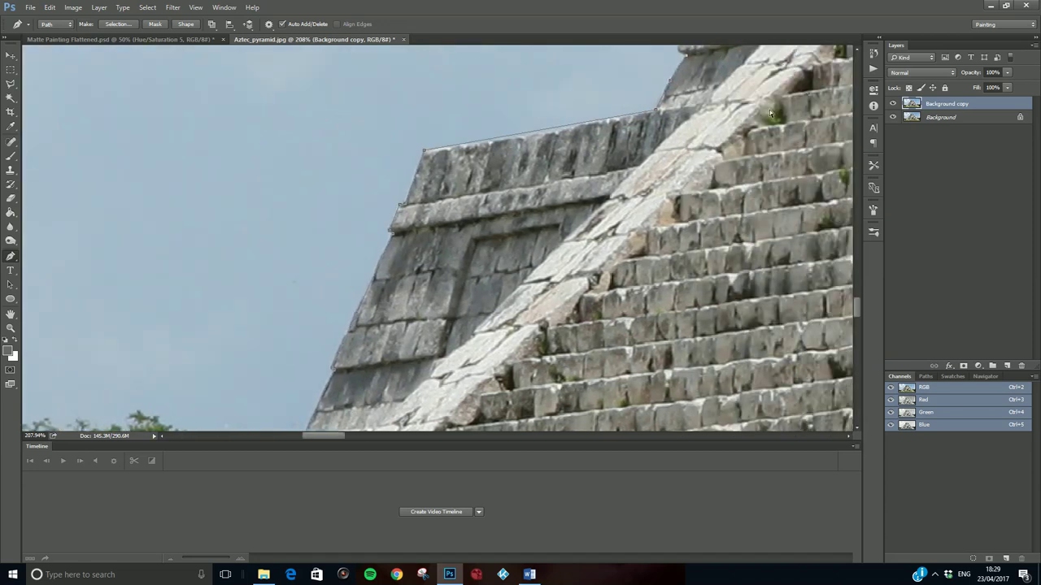
{"action": "scroll", "coordinate": [711, 139], "scroll_direction": "right", "scroll_amount": 3}
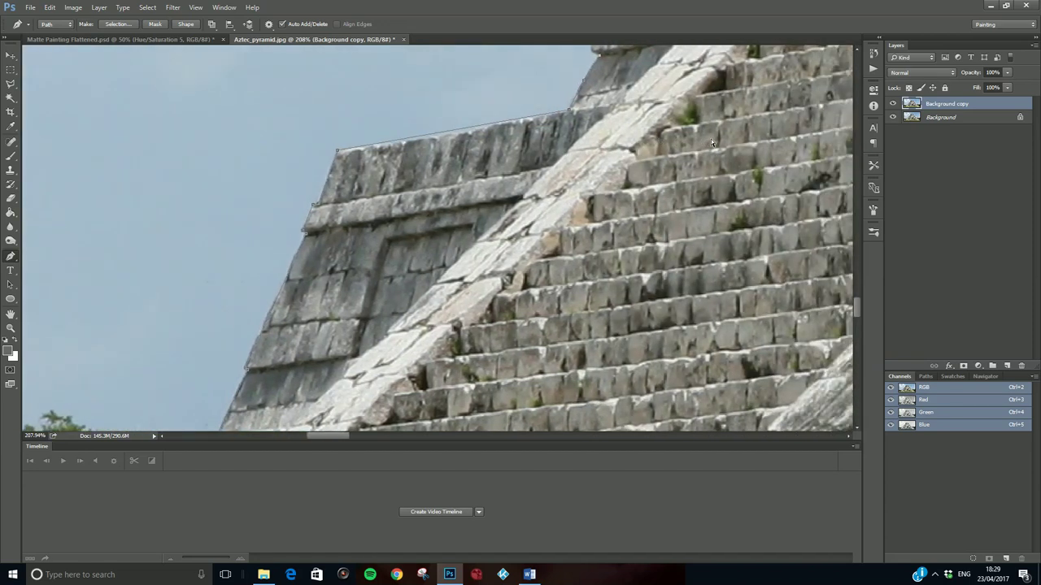
{"action": "scroll", "coordinate": [711, 139], "scroll_direction": "up", "scroll_amount": 5}
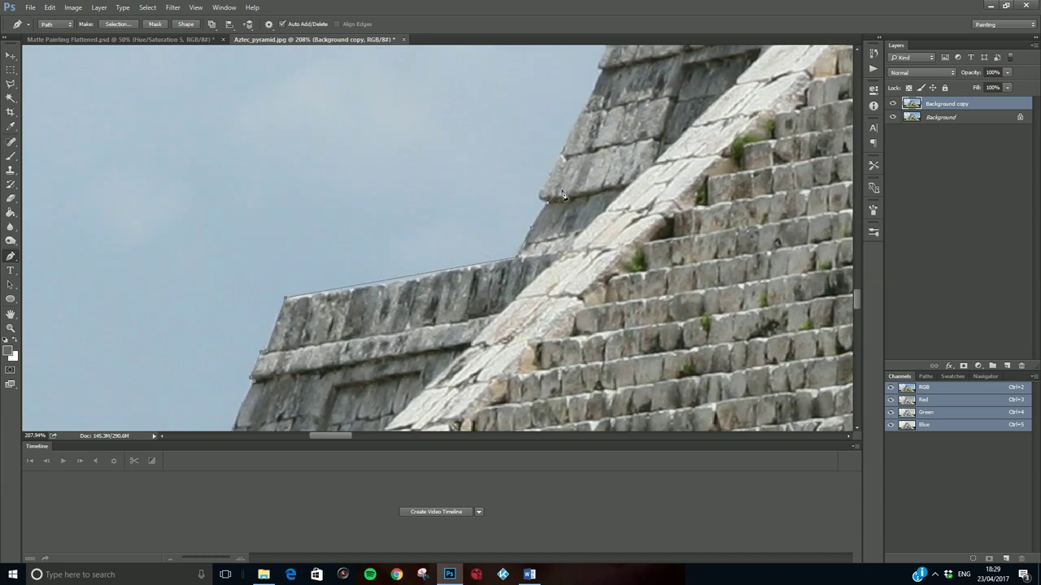
{"action": "left_click", "coordinate": [540, 198]}
{"action": "left_click", "coordinate": [602, 80]}
{"action": "left_click", "coordinate": [599, 61]}
{"action": "left_click", "coordinate": [935, 574]}
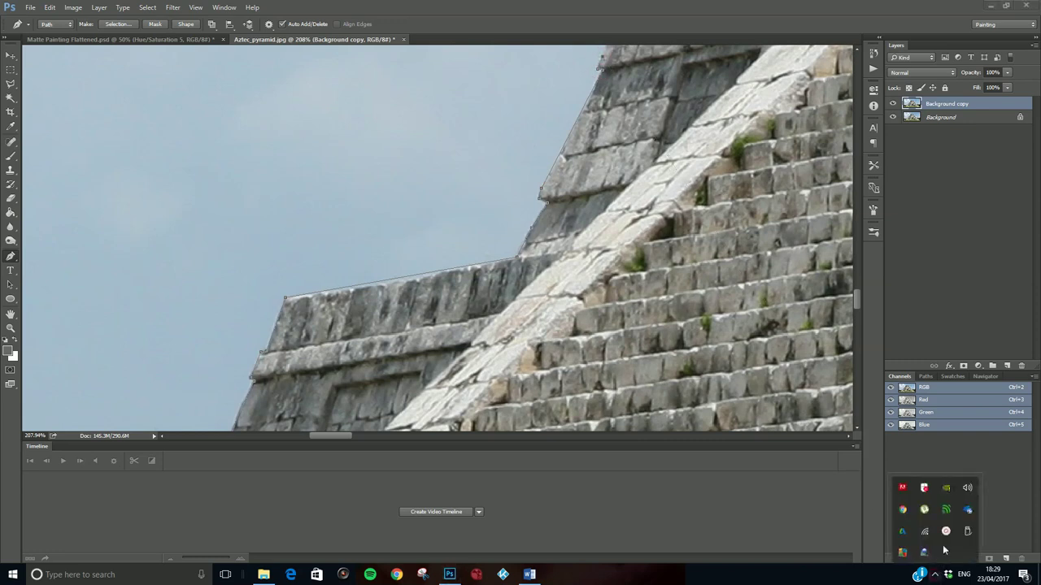
{"action": "mouse_move", "coordinate": [945, 533]}
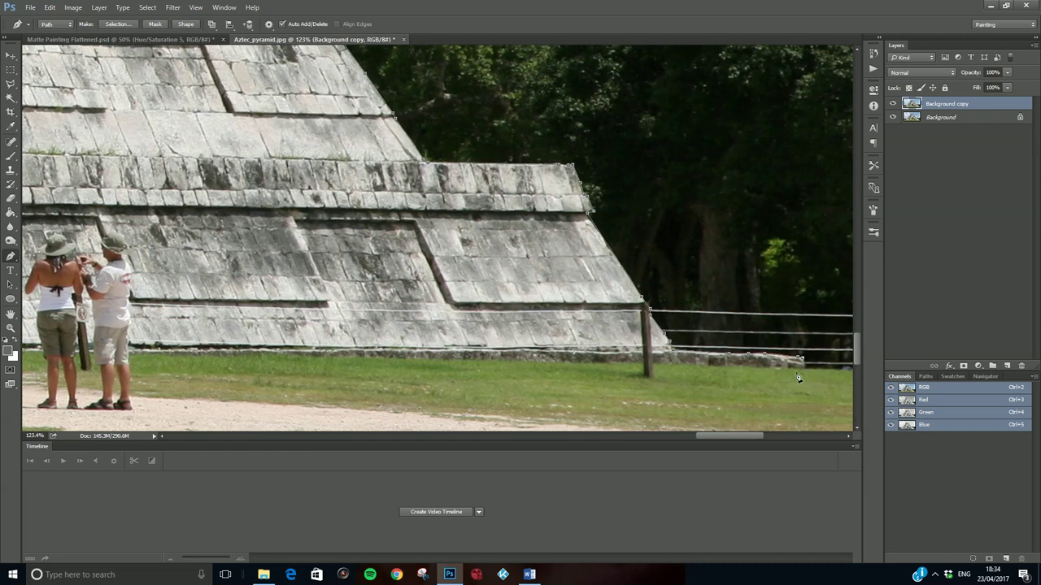
Zoom out and run the path beneath the photo's bottom edge from right to left
{"action": "scroll", "coordinate": [741, 362], "scroll_direction": "down", "scroll_amount": 6}
{"action": "scroll", "coordinate": [689, 350], "scroll_direction": "down", "scroll_amount": 5}
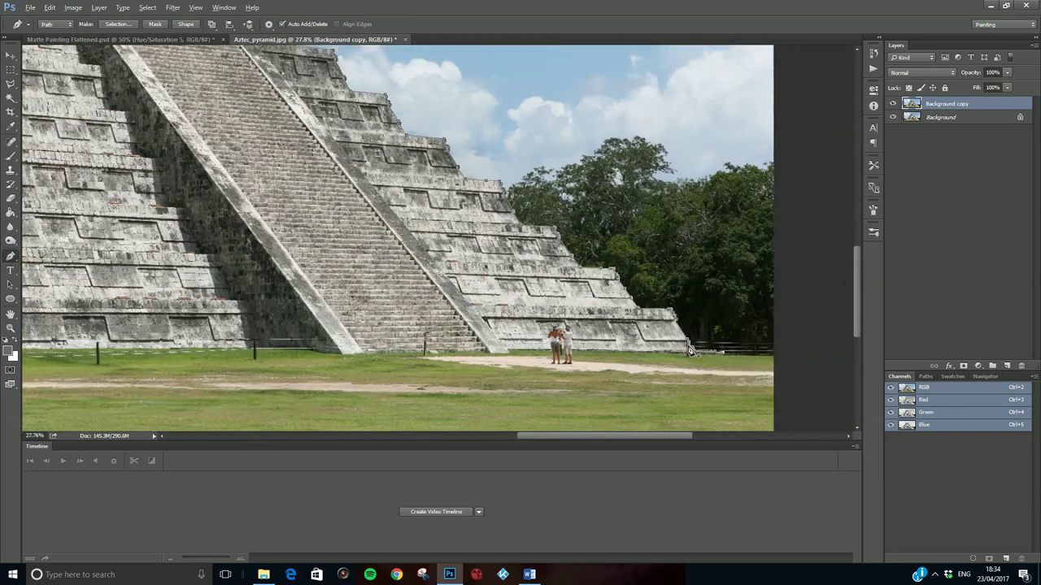
{"action": "scroll", "coordinate": [690, 350], "scroll_direction": "down", "scroll_amount": 1}
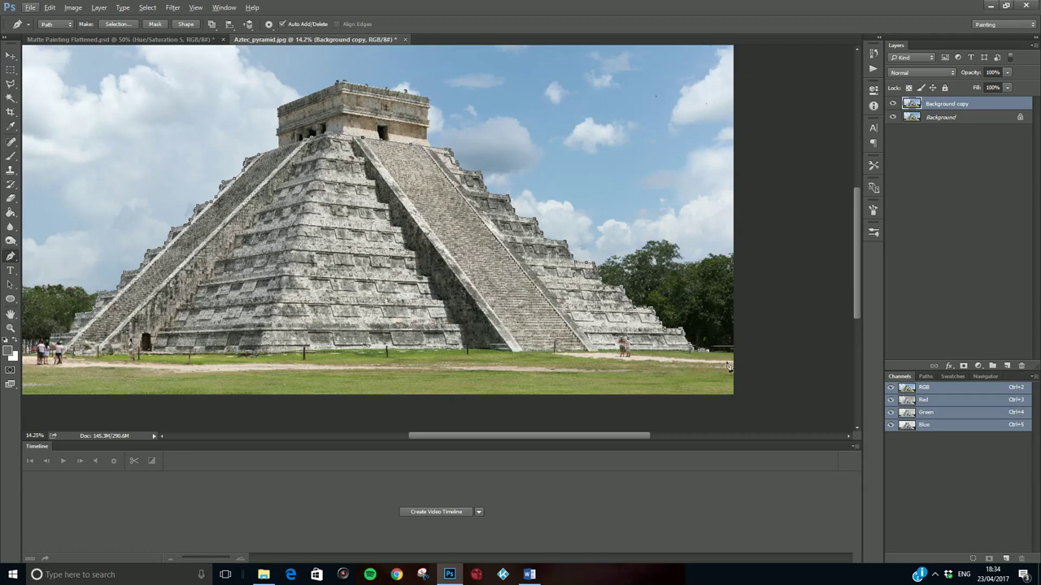
{"action": "scroll", "coordinate": [683, 351], "scroll_direction": "up", "scroll_amount": 3}
{"action": "scroll", "coordinate": [694, 357], "scroll_direction": "up", "scroll_amount": 5}
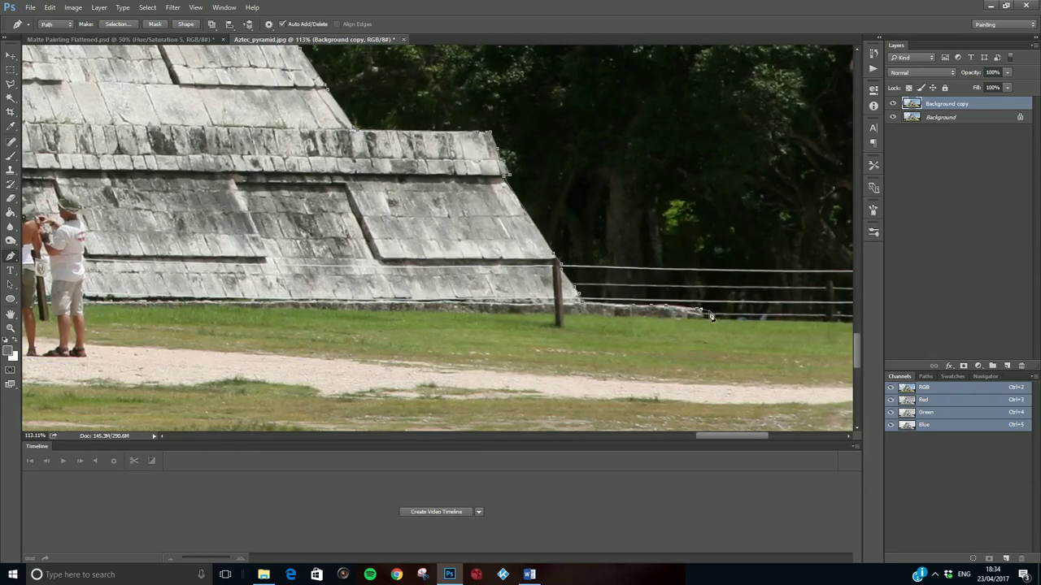
{"action": "scroll", "coordinate": [719, 371], "scroll_direction": "down", "scroll_amount": 2}
{"action": "scroll", "coordinate": [719, 371], "scroll_direction": "down", "scroll_amount": 5}
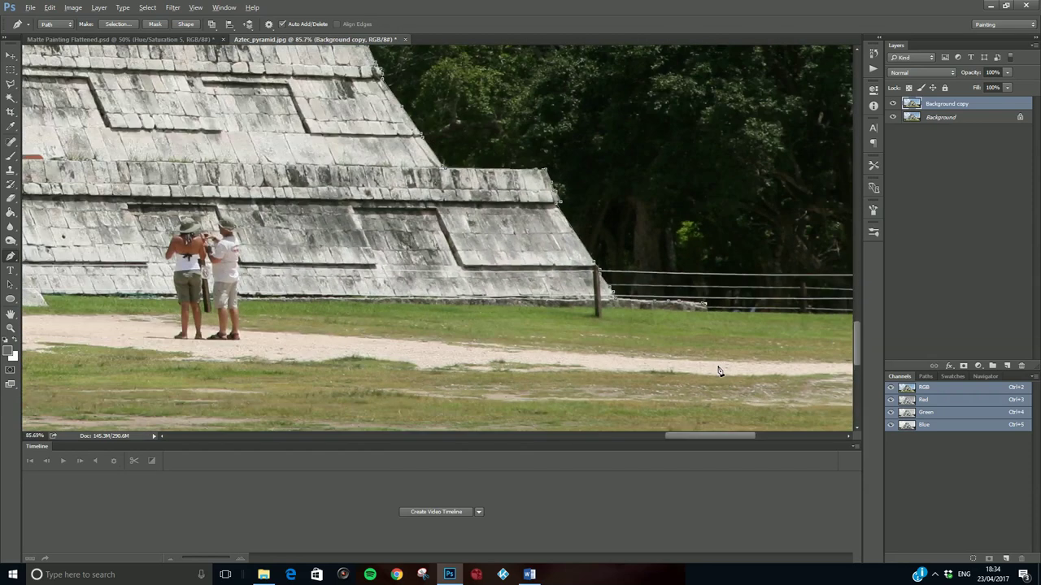
{"action": "scroll", "coordinate": [726, 368], "scroll_direction": "down", "scroll_amount": 1}
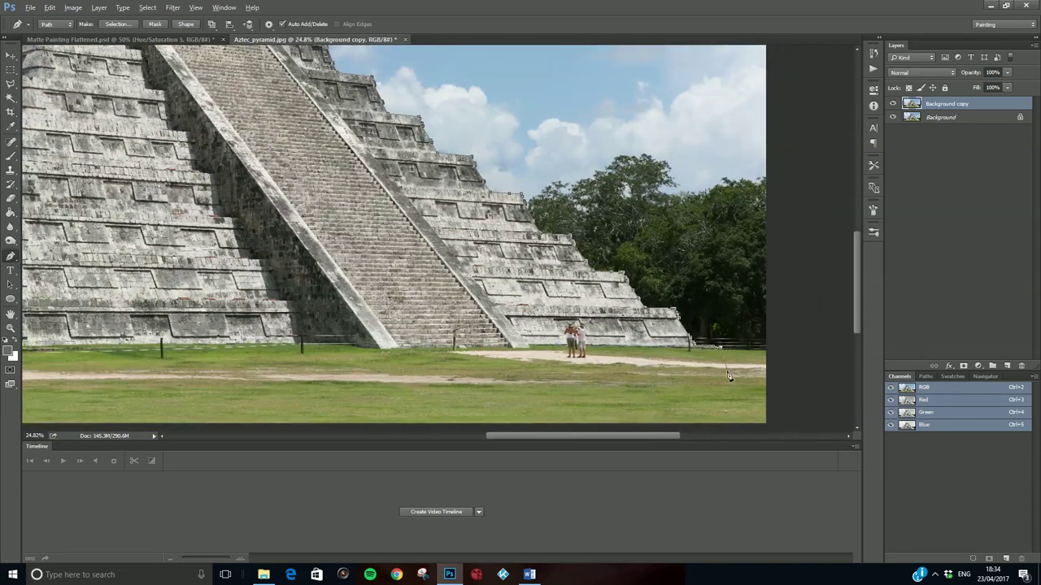
{"action": "scroll", "coordinate": [736, 431], "scroll_direction": "down", "scroll_amount": 1}
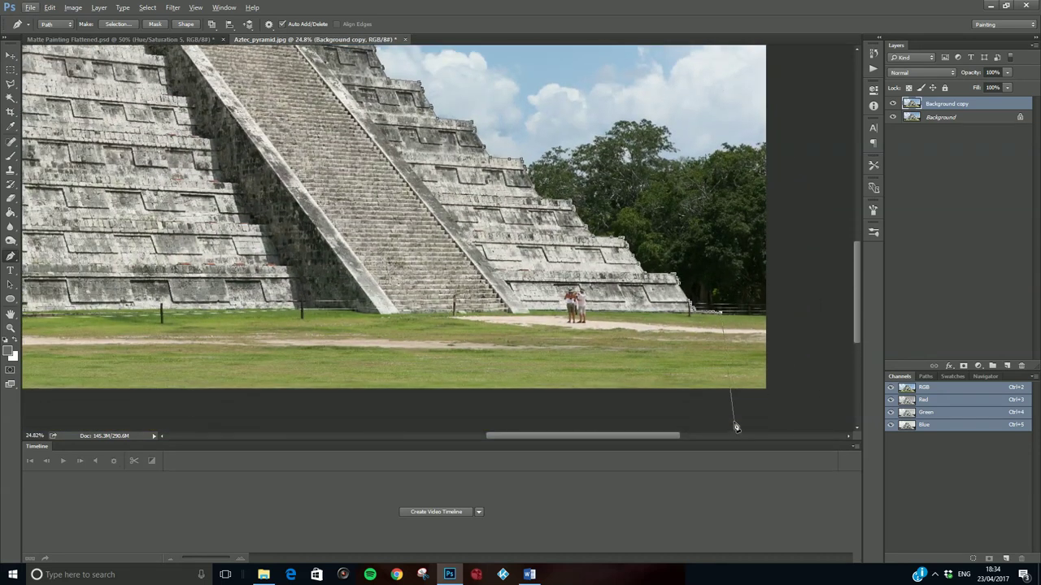
{"action": "left_click", "coordinate": [736, 401]}
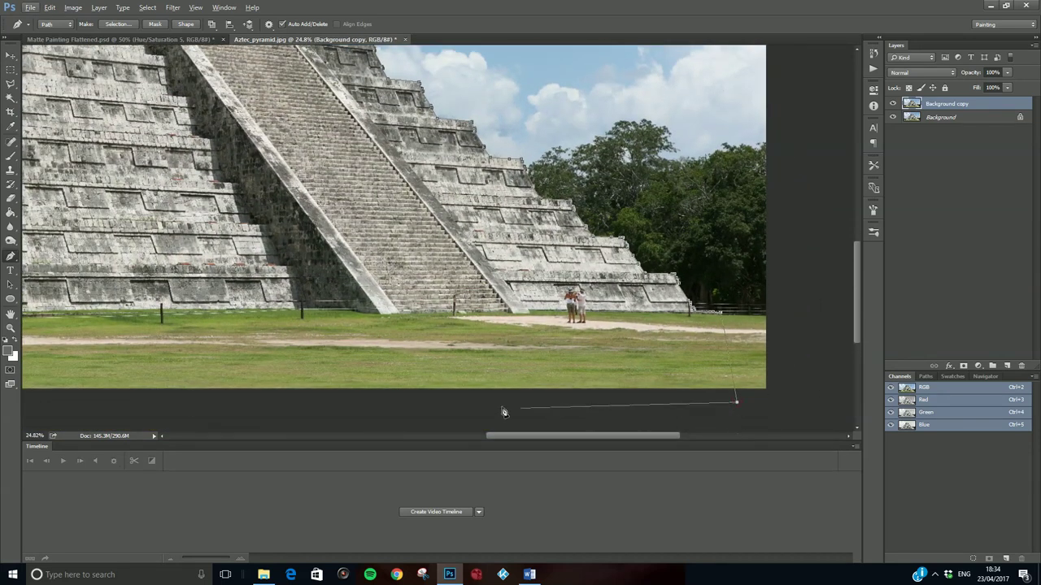
{"action": "left_click", "coordinate": [261, 405]}
{"action": "left_click_drag", "start_coordinate": [499, 436], "coordinate": [329, 442]}
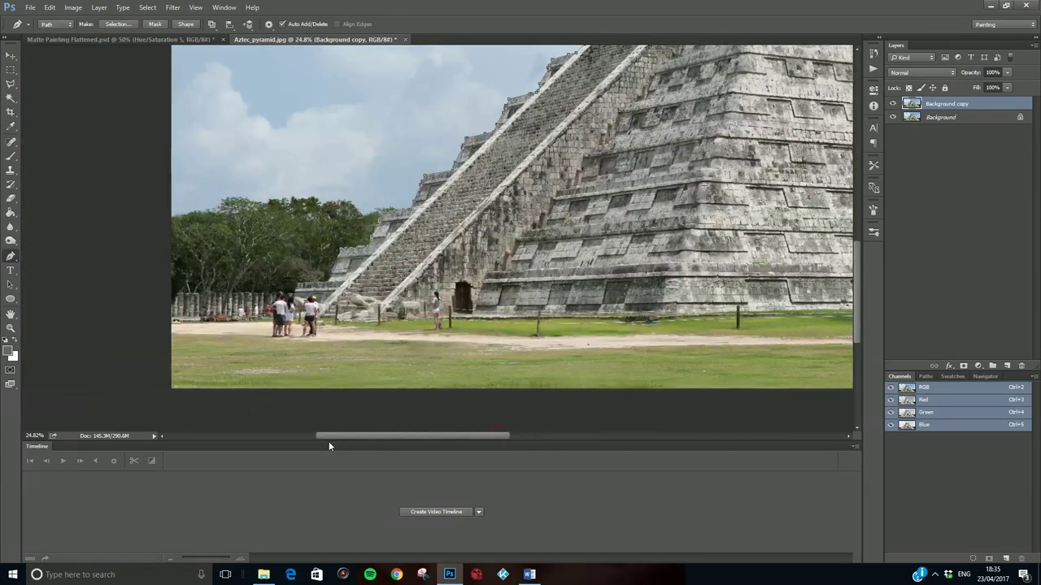
{"action": "left_click", "coordinate": [241, 402]}
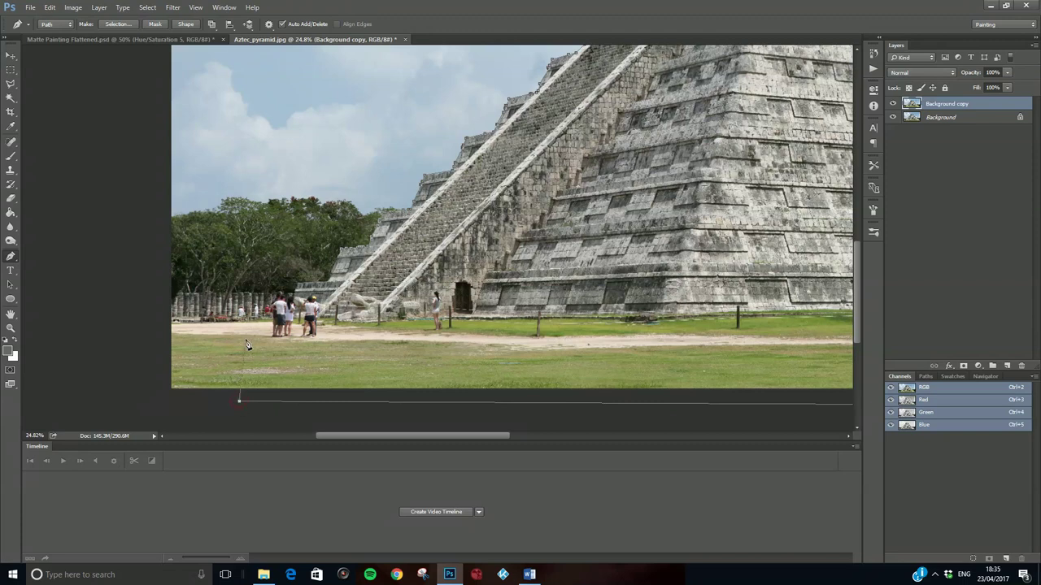
Zoom in and trace anchors up the pyramid's left terrace walls to the upper terrace's top
{"action": "scroll", "coordinate": [255, 337], "scroll_direction": "up", "scroll_amount": 1}
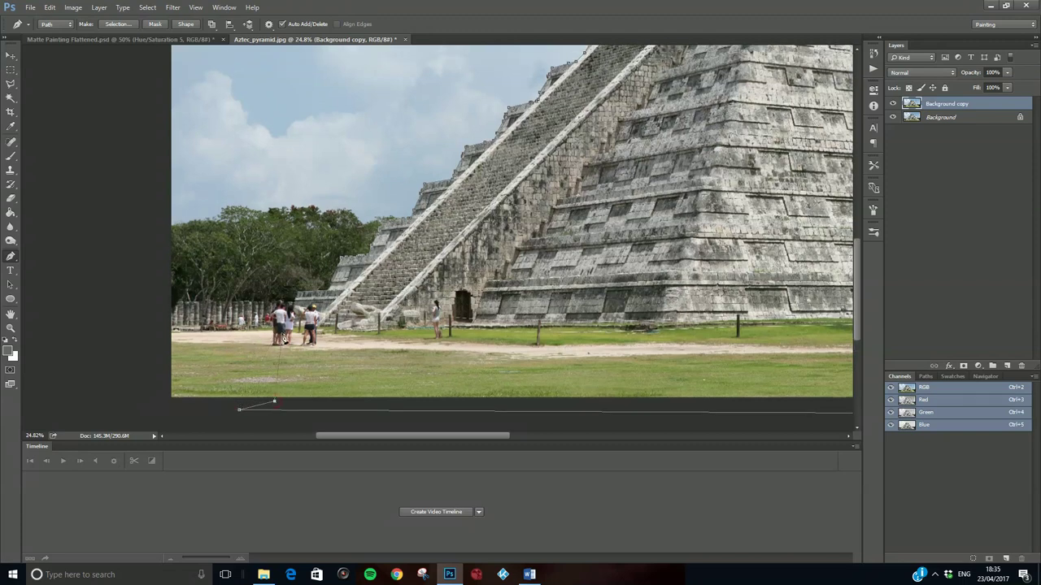
{"action": "scroll", "coordinate": [286, 335], "scroll_direction": "up", "scroll_amount": 3}
{"action": "scroll", "coordinate": [284, 336], "scroll_direction": "up", "scroll_amount": 3}
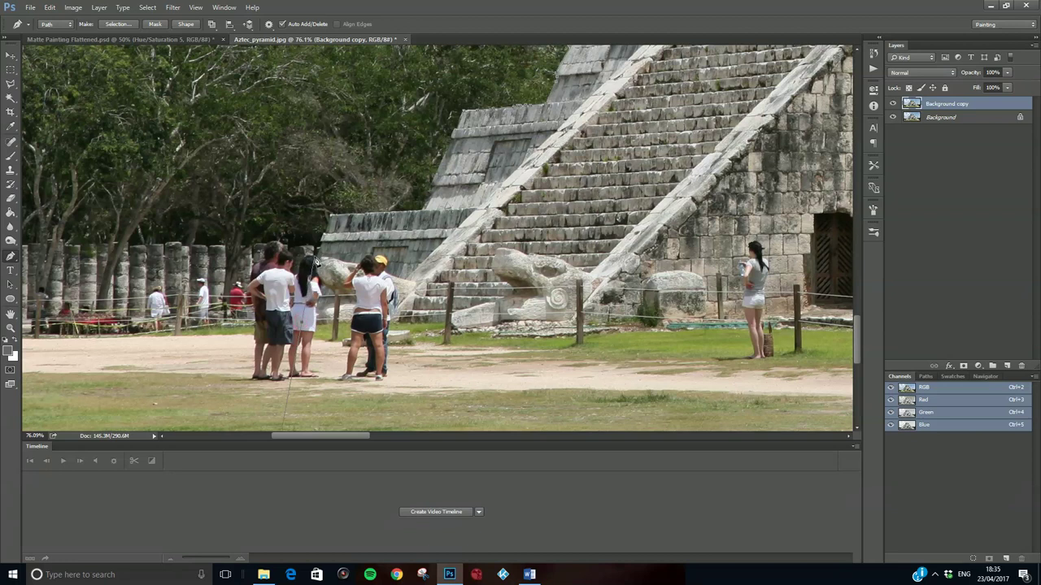
{"action": "scroll", "coordinate": [318, 259], "scroll_direction": "up", "scroll_amount": 3}
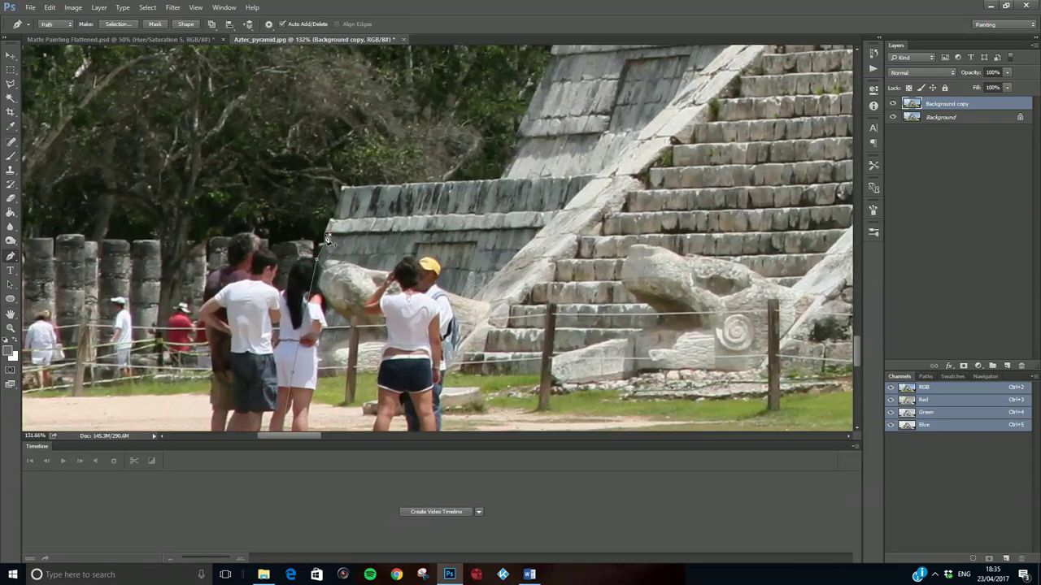
{"action": "left_click_drag", "start_coordinate": [326, 234], "coordinate": [331, 223]}
{"action": "left_click", "coordinate": [343, 187]}
{"action": "left_click", "coordinate": [500, 177]}
{"action": "left_click", "coordinate": [517, 139]}
{"action": "left_click", "coordinate": [553, 55]}
{"action": "scroll", "coordinate": [558, 81], "scroll_direction": "up", "scroll_amount": 3}
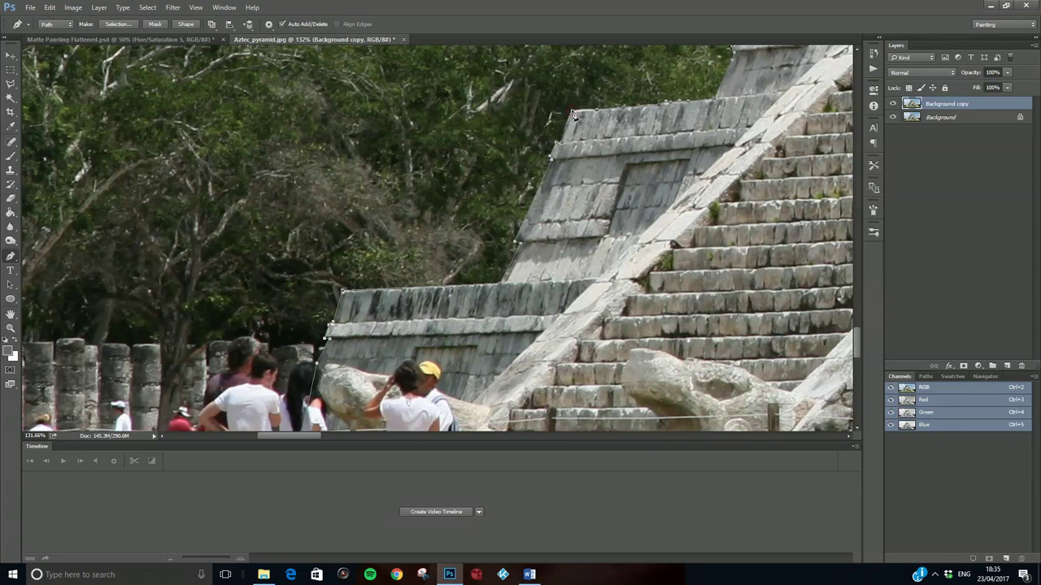
Switch to the Move tool, zoom out, and bring up Save Path for the Work Path in Paths
{"action": "left_click", "coordinate": [12, 59]}
{"action": "scroll", "coordinate": [615, 225], "scroll_direction": "down", "scroll_amount": 8}
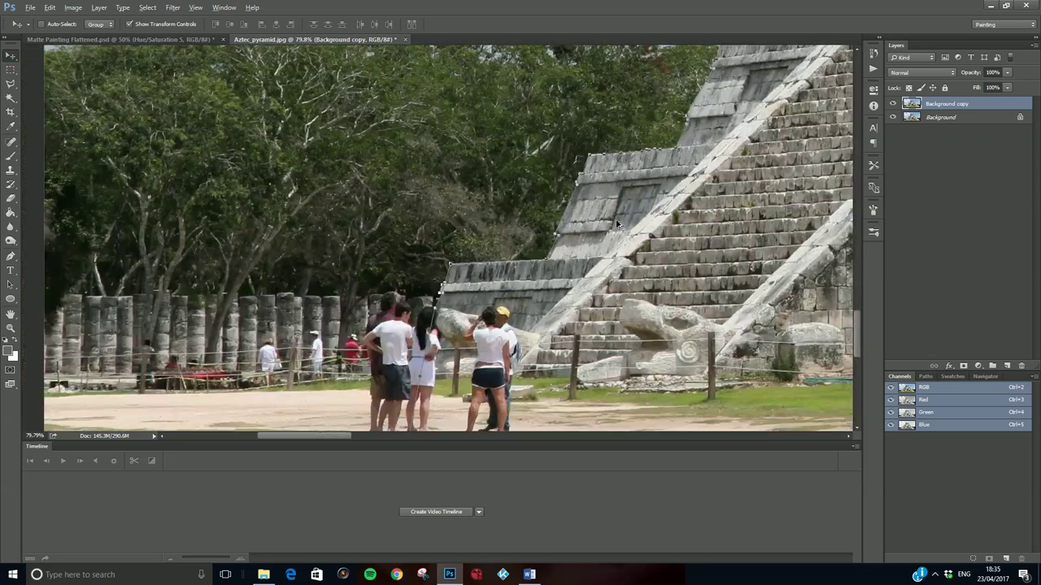
{"action": "scroll", "coordinate": [692, 193], "scroll_direction": "down", "scroll_amount": 2}
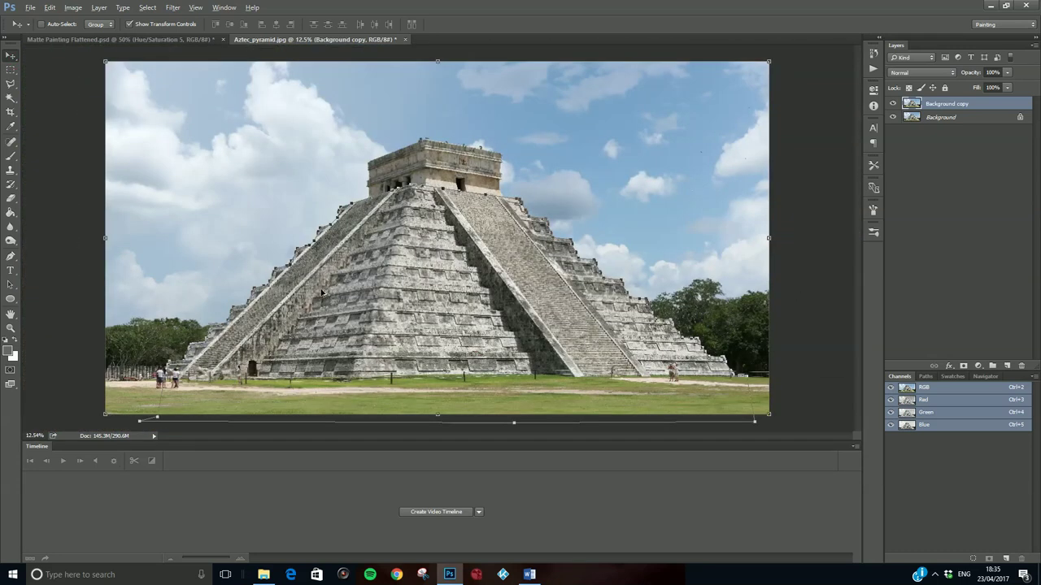
{"action": "key", "text": "alt"}
{"action": "left_click", "coordinate": [927, 380]}
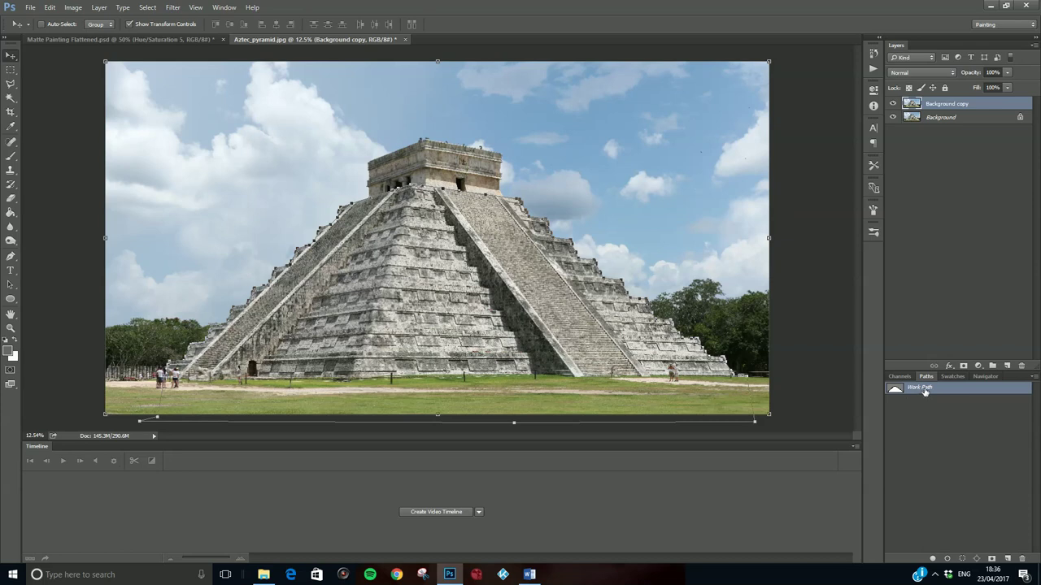
{"action": "double_click", "coordinate": [924, 391]}
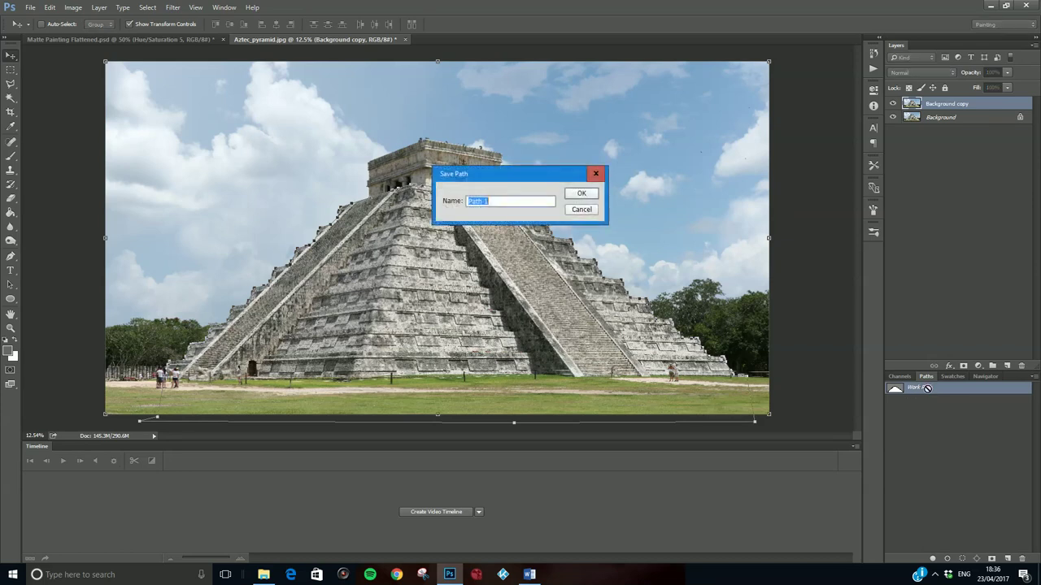
Name the path Aztec_temple_path, correcting a typo, and confirm
{"action": "type", "text": "Aztec_temp_p"}
{"action": "left_click", "coordinate": [504, 201]}
{"action": "type", "text": "ec_temple_p"}
{"action": "left_click", "coordinate": [582, 195]}
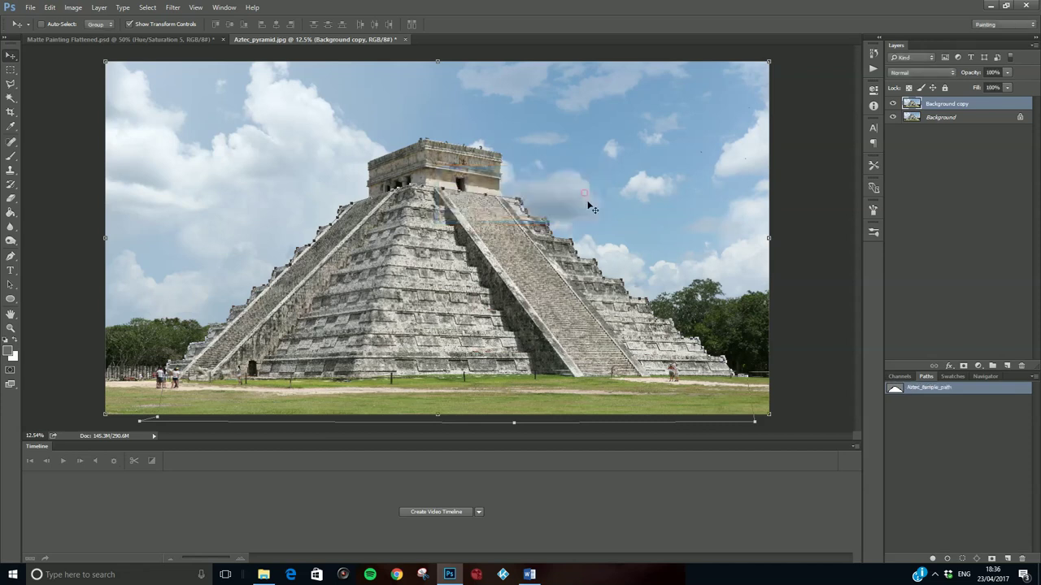
Load Aztec_temple_path as a selection, add a layer mask to Background copy, and hide Background
{"action": "left_click", "coordinate": [962, 559]}
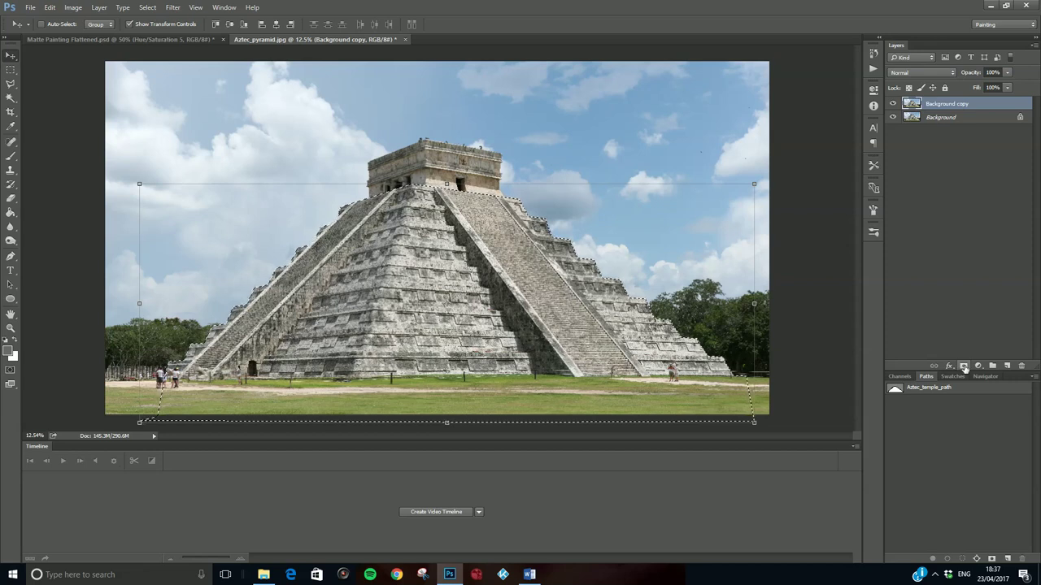
{"action": "left_click", "coordinate": [964, 367]}
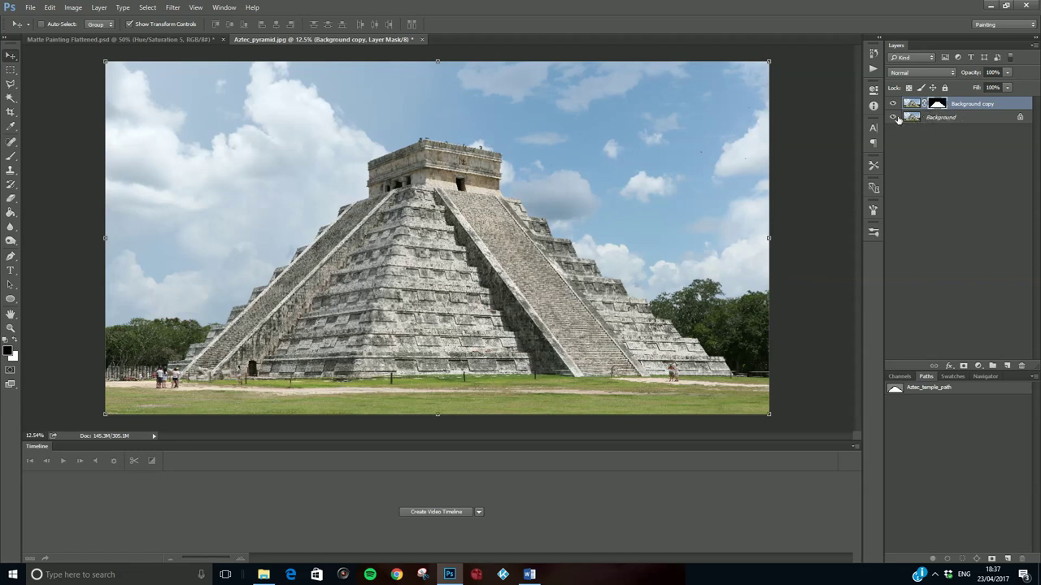
{"action": "left_click", "coordinate": [894, 118]}
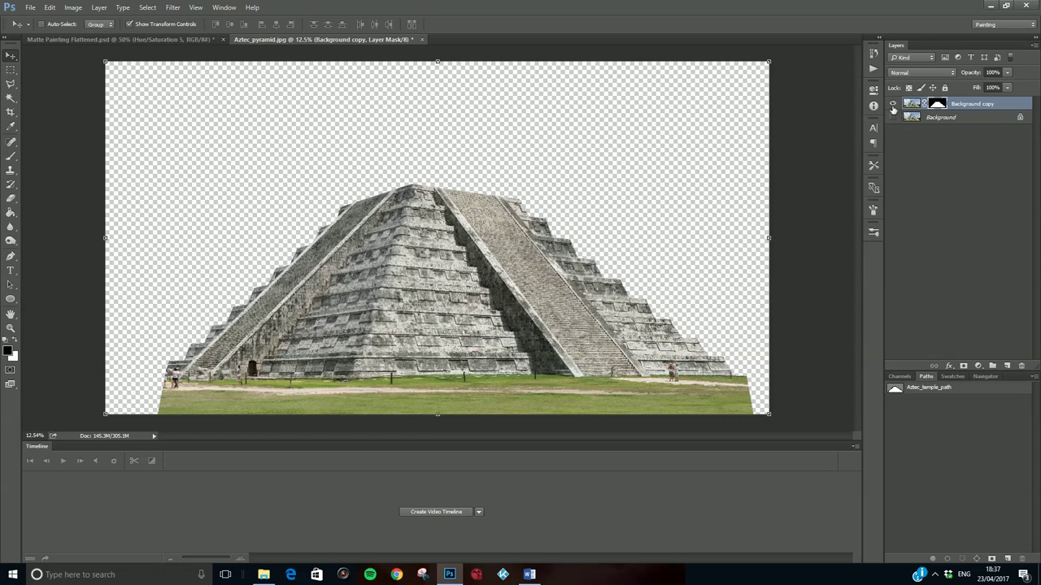
{"action": "right_click", "coordinate": [939, 107]}
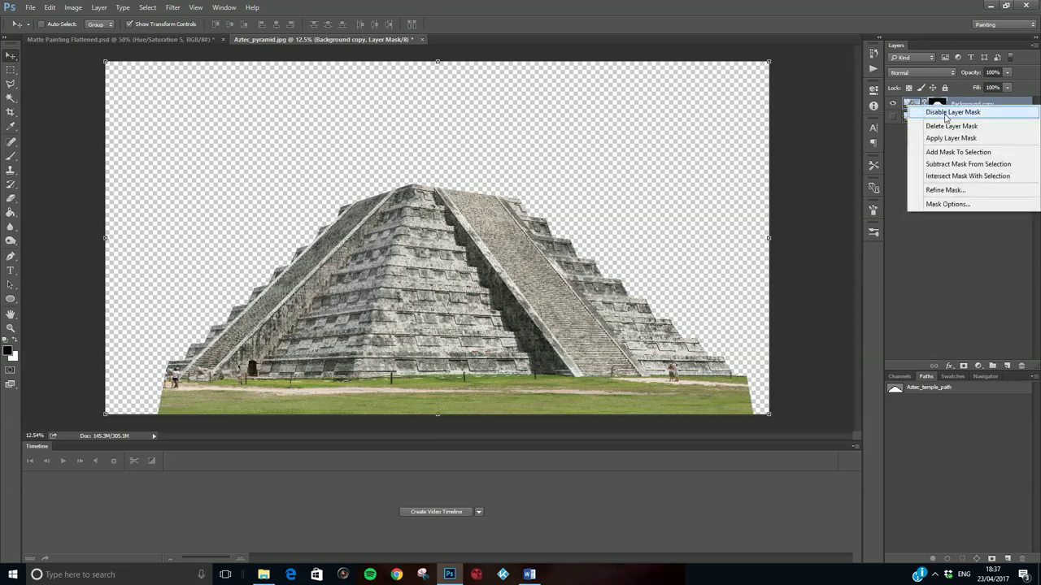
{"action": "left_click", "coordinate": [946, 113]}
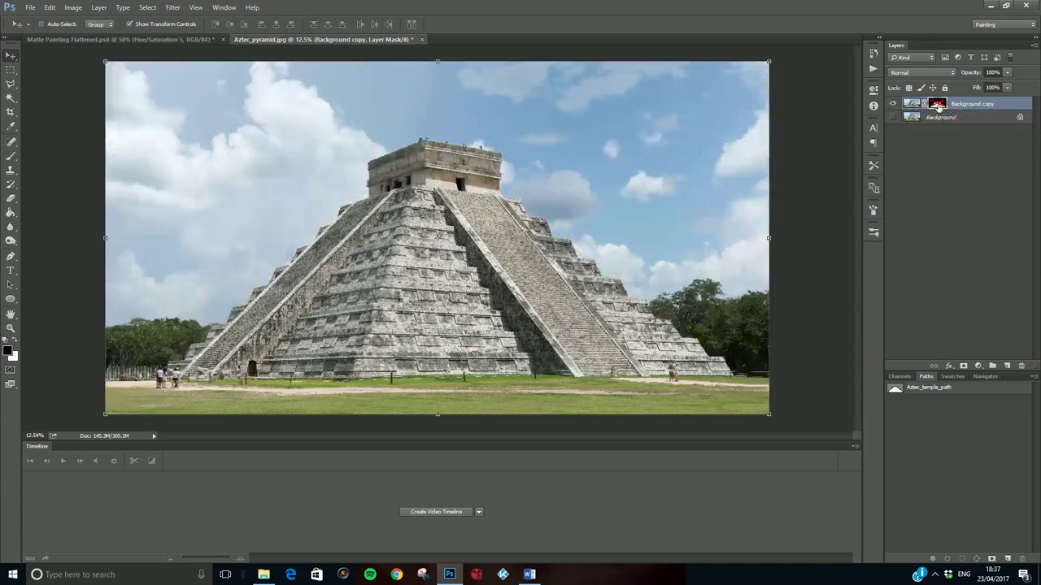
{"action": "right_click", "coordinate": [938, 105]}
{"action": "left_click", "coordinate": [951, 113]}
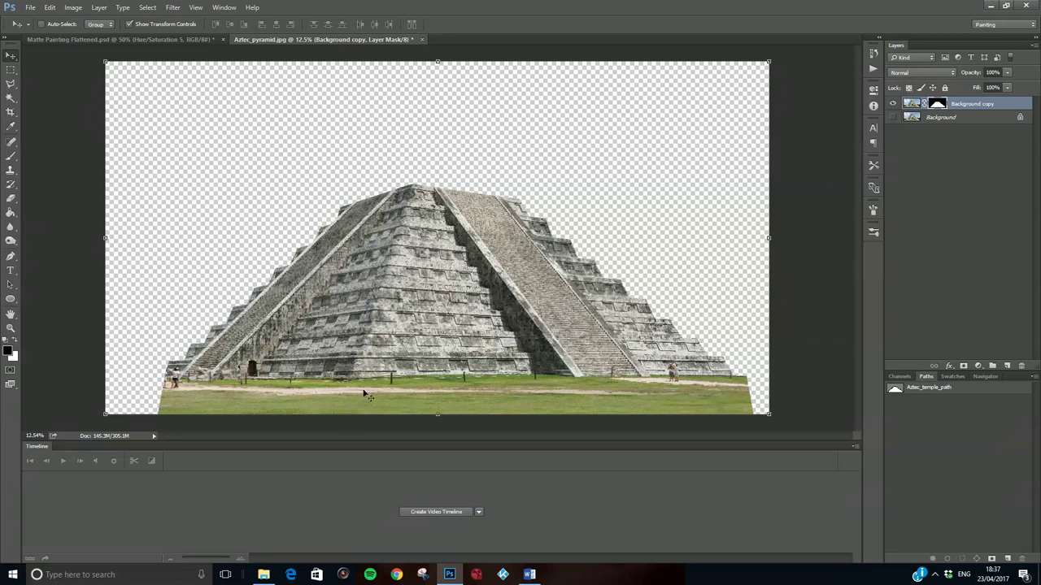
{"action": "scroll", "coordinate": [201, 413], "scroll_direction": "up", "scroll_amount": 5}
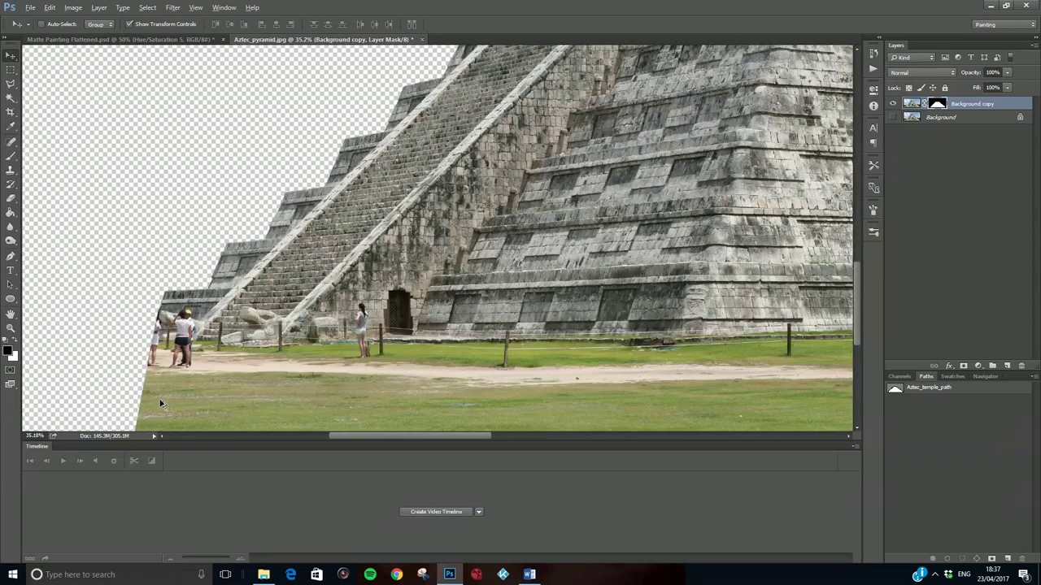
{"action": "scroll", "coordinate": [172, 378], "scroll_direction": "up", "scroll_amount": 1}
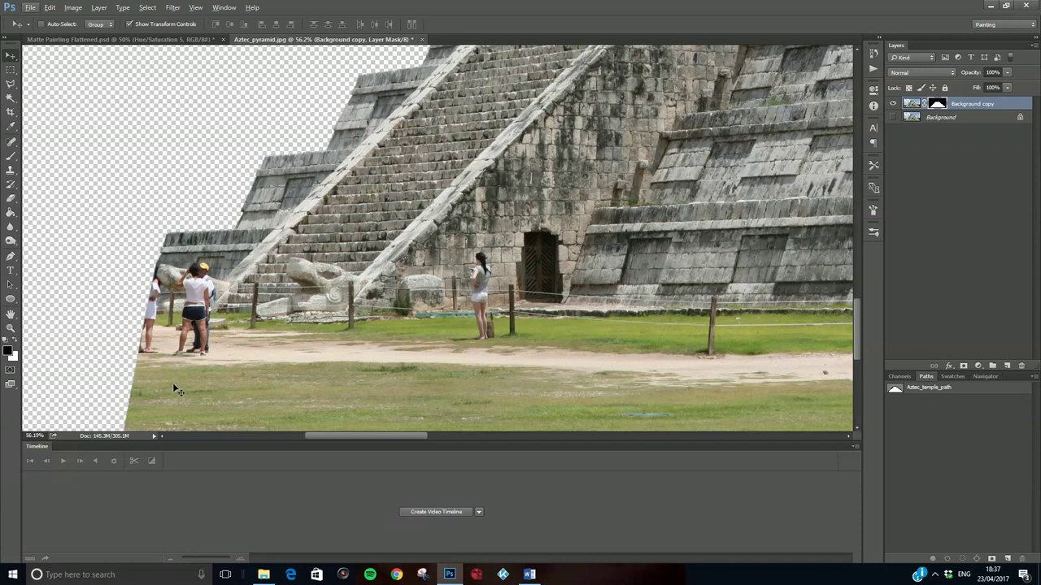
{"action": "double_click", "coordinate": [977, 105]}
Rename the masked pyramid layer to Temple
{"action": "type", "text": "T"}
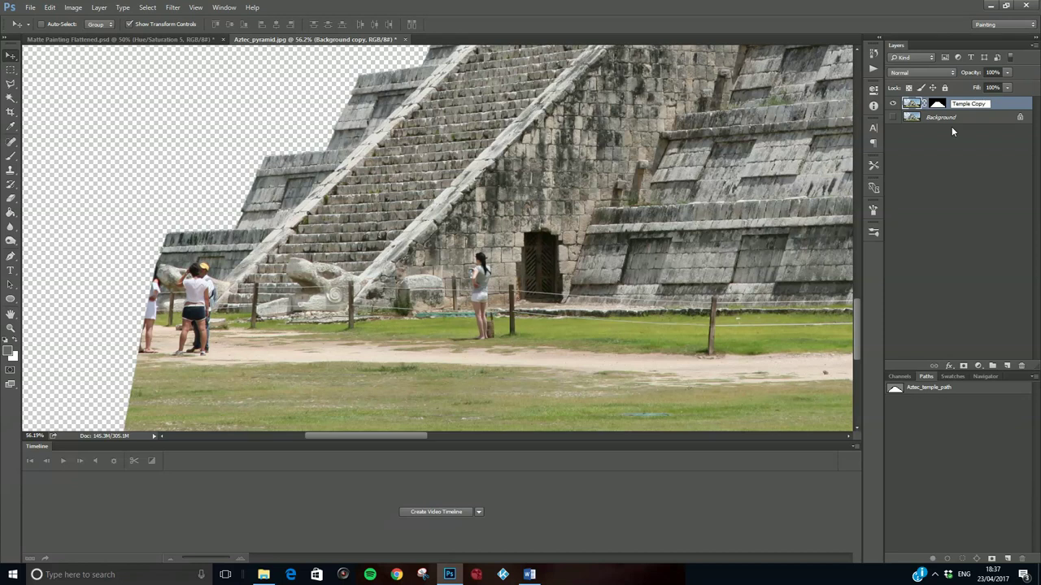
{"action": "type", "text": "emple"}
{"action": "key", "text": "Return"}
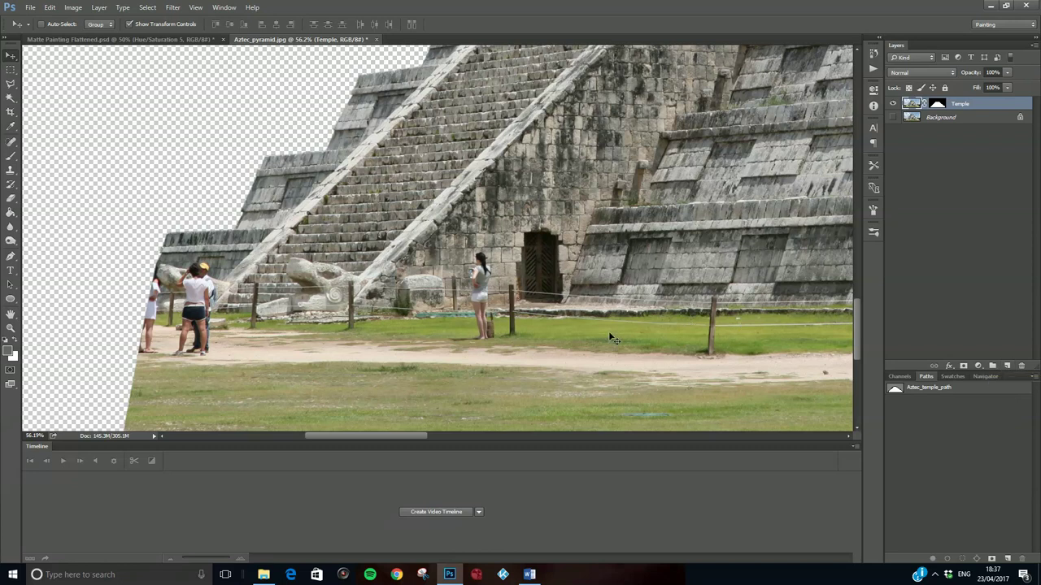
Zoom in on the woman standing beside the pyramid's doorway
{"action": "scroll", "coordinate": [675, 331], "scroll_direction": "down", "scroll_amount": 5}
{"action": "scroll", "coordinate": [674, 330], "scroll_direction": "down", "scroll_amount": 2}
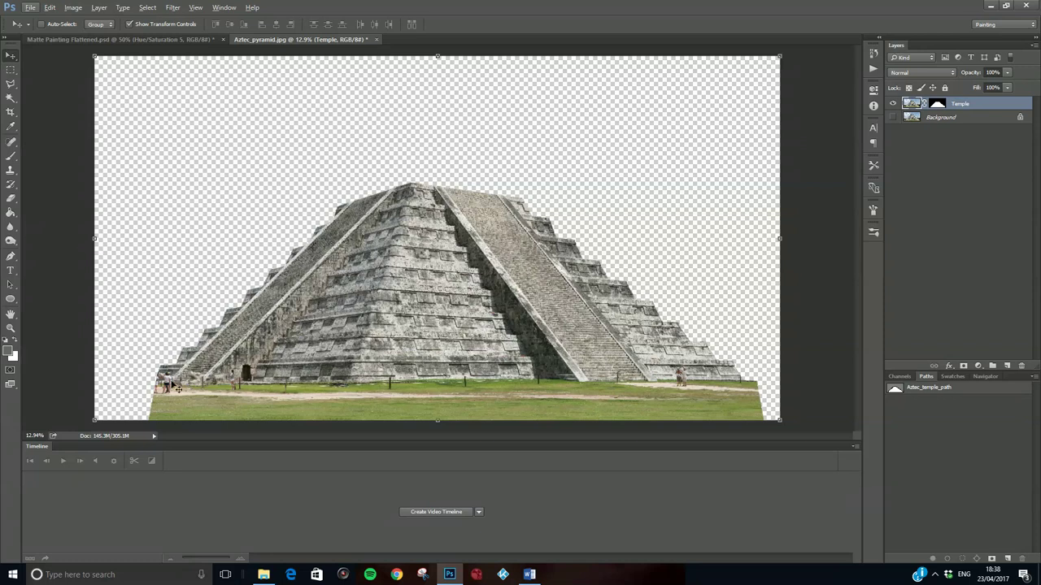
{"action": "scroll", "coordinate": [156, 392], "scroll_direction": "up", "scroll_amount": 3}
{"action": "scroll", "coordinate": [156, 391], "scroll_direction": "up", "scroll_amount": 2}
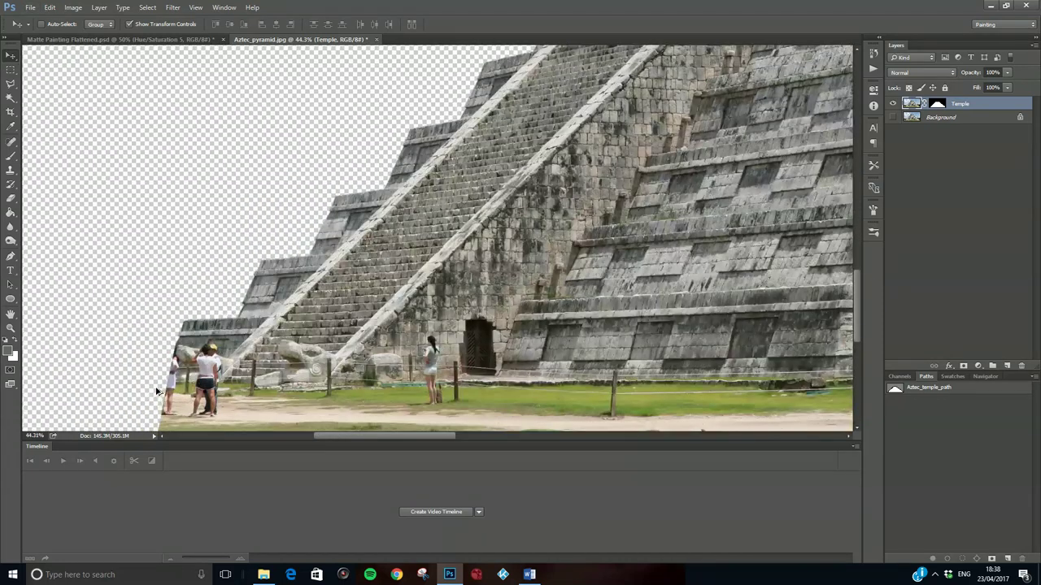
{"action": "scroll", "coordinate": [159, 368], "scroll_direction": "left", "scroll_amount": 3}
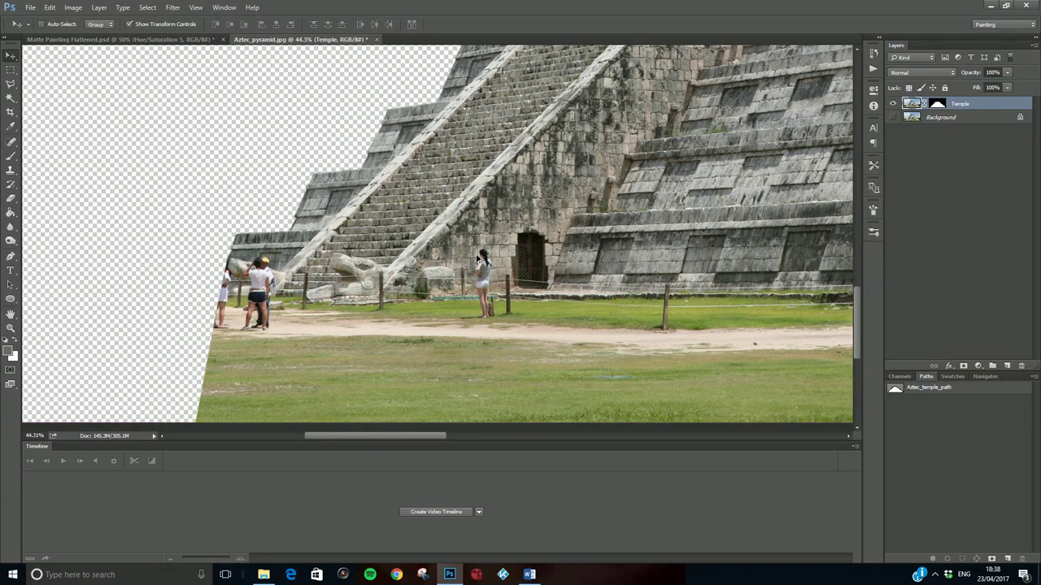
{"action": "key", "text": "ctrl+plus"}
{"action": "scroll", "coordinate": [485, 272], "scroll_direction": "up", "scroll_amount": 2}
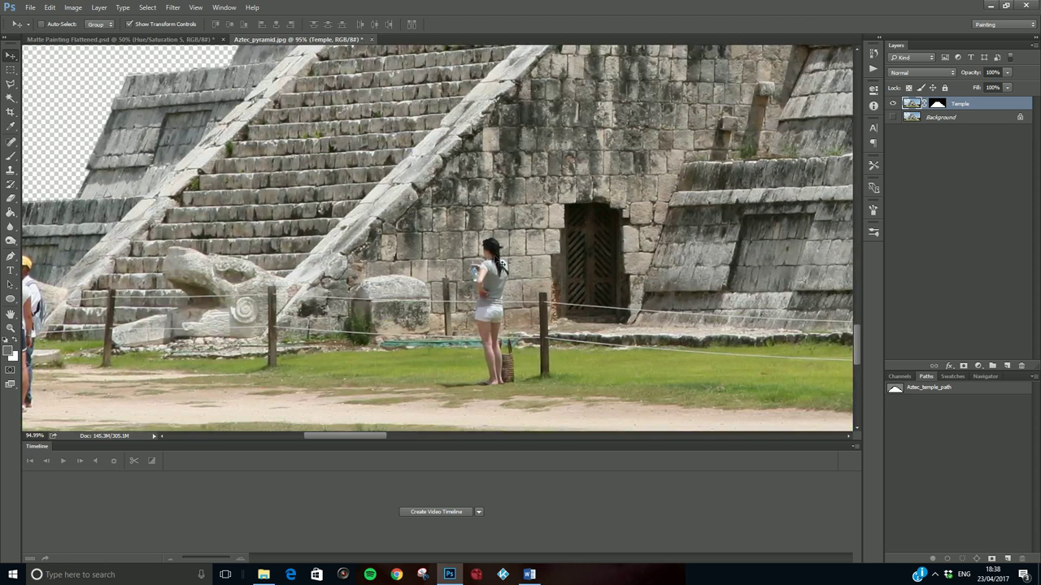
Add an empty layer above Temple and pick the Clone Stamp at 30 px
{"action": "left_click", "coordinate": [1001, 366]}
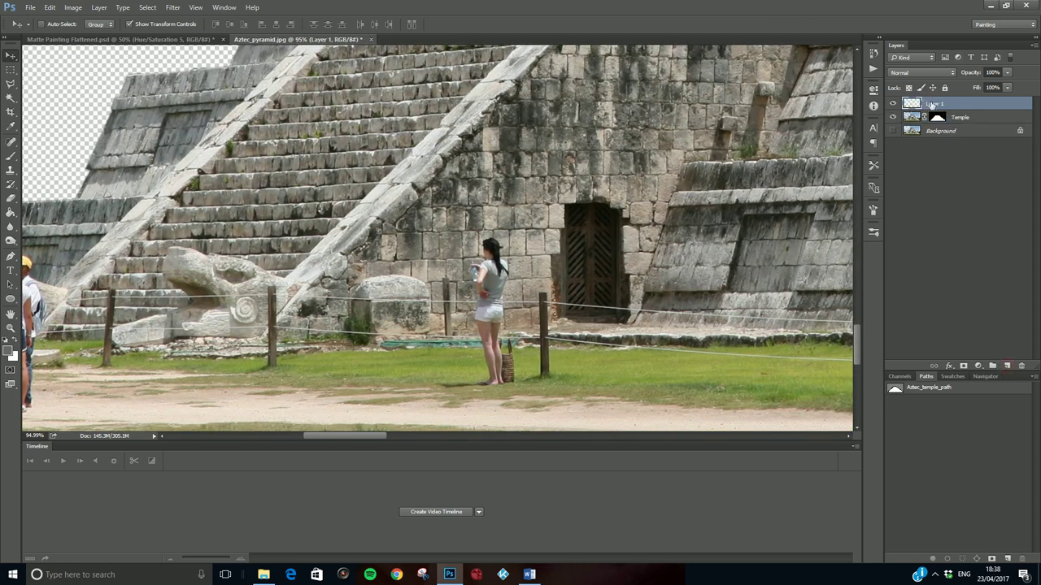
{"action": "left_click", "coordinate": [10, 172]}
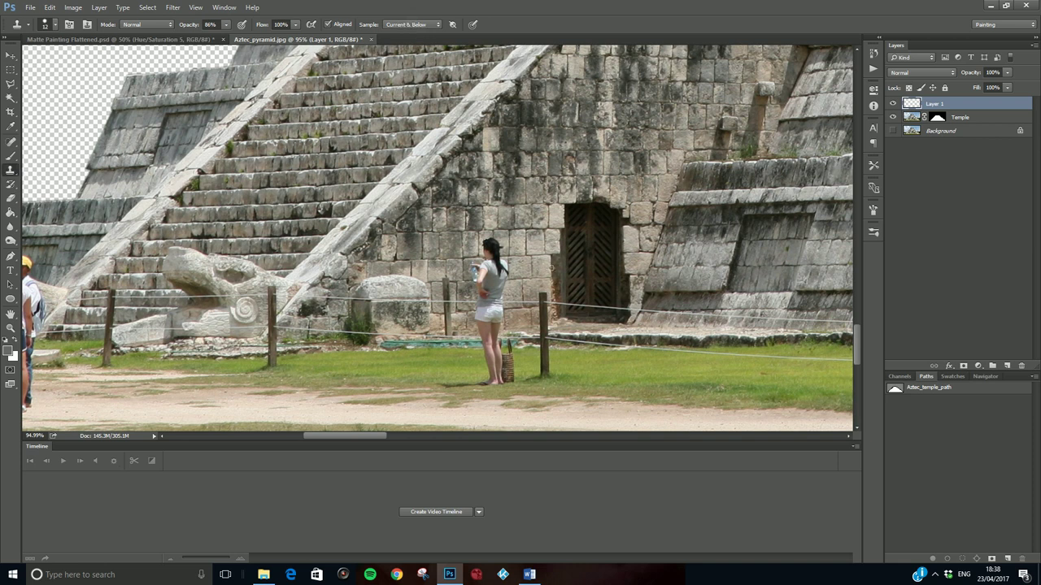
{"action": "scroll", "coordinate": [540, 279], "scroll_direction": "up", "scroll_amount": 3}
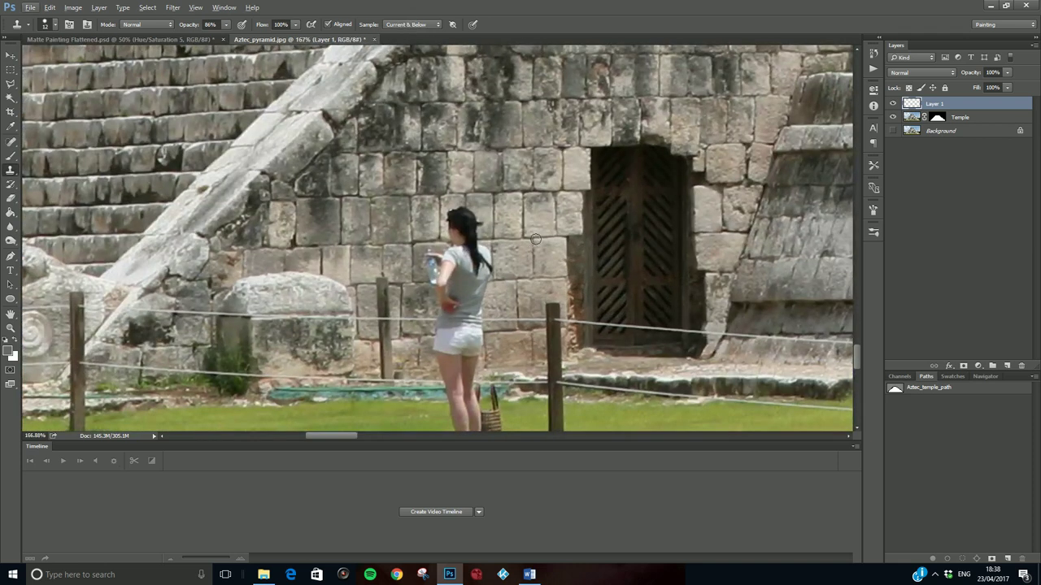
{"action": "key", "text": "bracketright"}
{"action": "key", "text": "bracketright"}
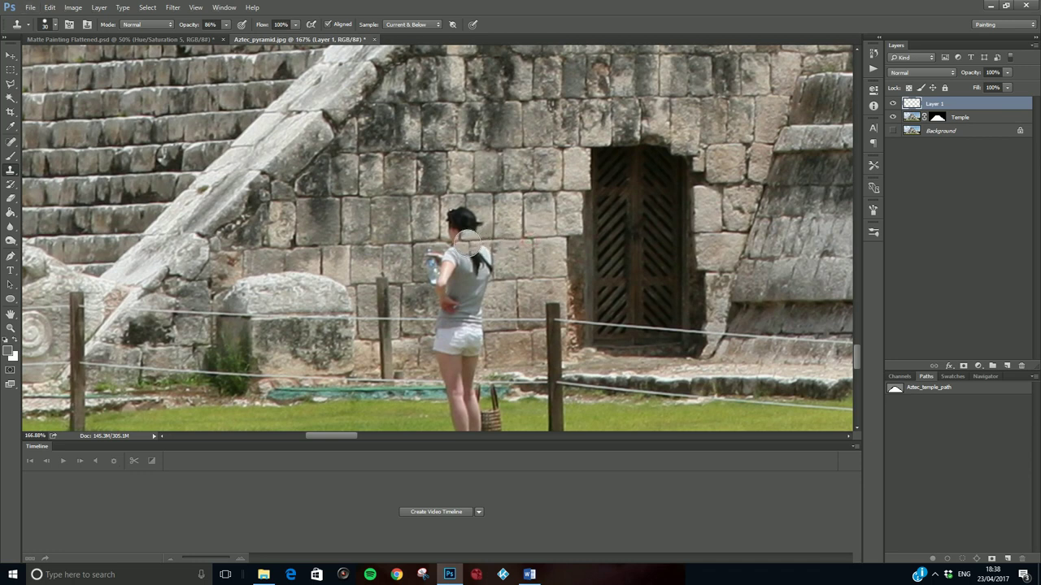
{"action": "mouse_move", "coordinate": [473, 240]}
{"action": "left_mouse_down"}
{"action": "mouse_move", "coordinate": [464, 220]}
{"action": "mouse_move", "coordinate": [475, 244]}
{"action": "left_mouse_up"}
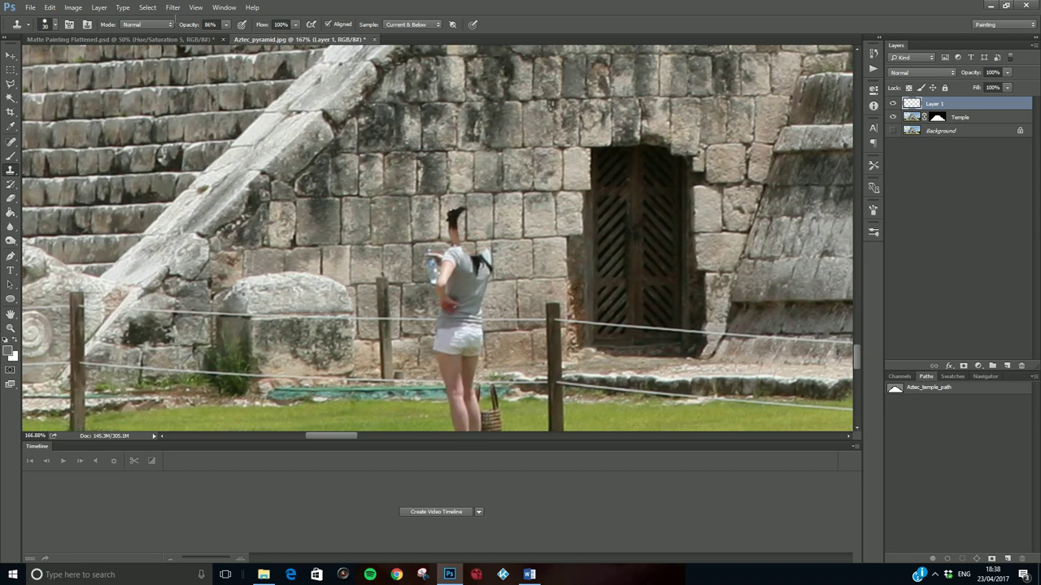
Set the brush hardness to 0% and clone stonework over the woman's head
{"action": "left_click", "coordinate": [55, 26]}
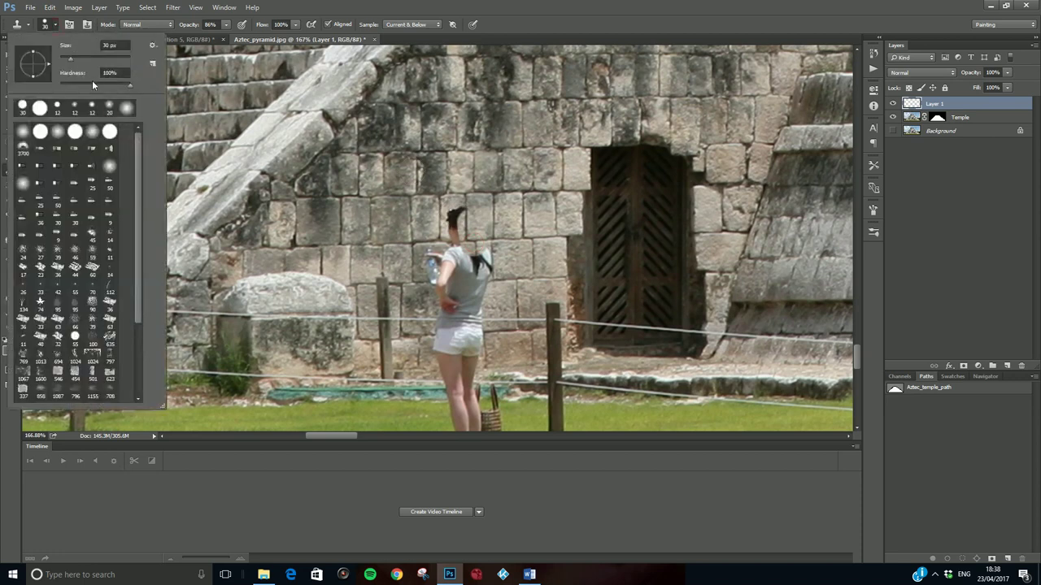
{"action": "left_click_drag", "start_coordinate": [93, 85], "coordinate": [49, 86]}
{"action": "key", "text": "Return"}
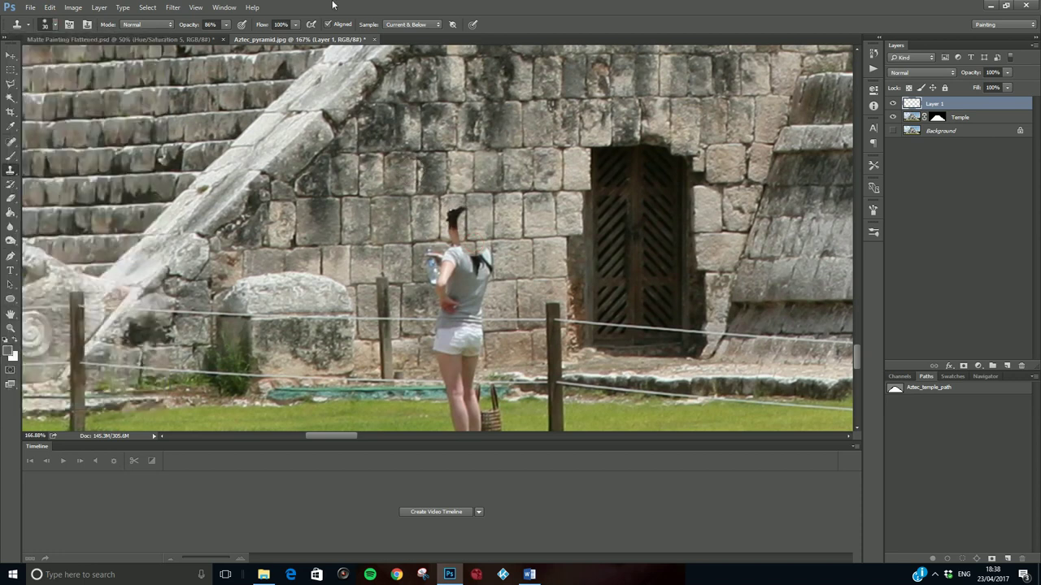
{"action": "mouse_move", "coordinate": [464, 209]}
{"action": "left_mouse_down"}
{"action": "mouse_move", "coordinate": [452, 237]}
{"action": "mouse_move", "coordinate": [487, 260]}
{"action": "mouse_move", "coordinate": [479, 299]}
{"action": "mouse_move", "coordinate": [475, 285]}
{"action": "mouse_move", "coordinate": [488, 289]}
{"action": "left_mouse_up"}
Clone wall stone over the woman's torso and grey shirt, resampling the wall as needed
{"action": "left_click", "coordinate": [533, 320], "text": "alt"}
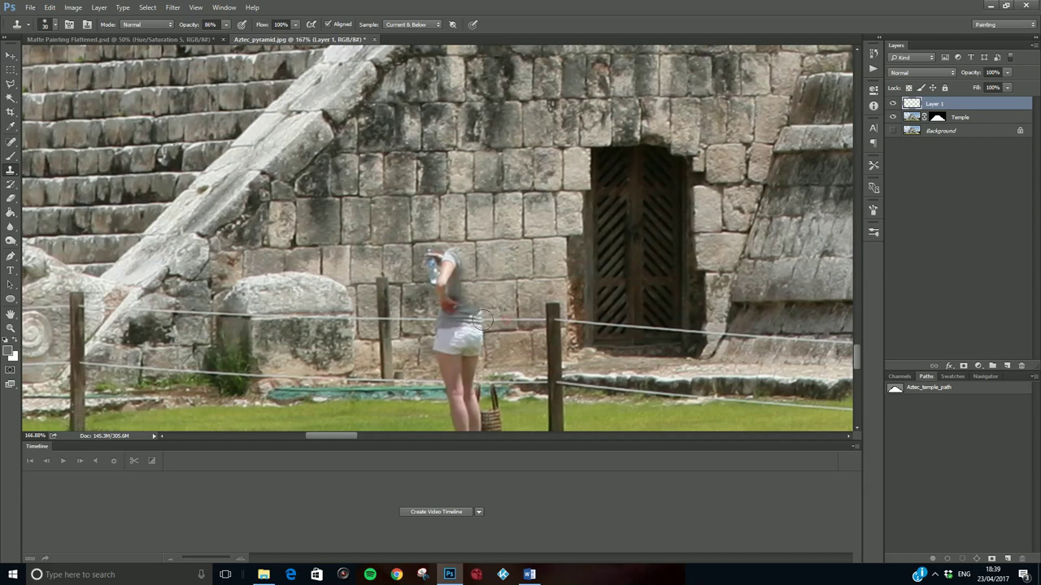
{"action": "mouse_move", "coordinate": [472, 319]}
{"action": "left_mouse_down"}
{"action": "mouse_move", "coordinate": [469, 299]}
{"action": "mouse_move", "coordinate": [476, 331]}
{"action": "mouse_move", "coordinate": [460, 319]}
{"action": "left_mouse_up"}
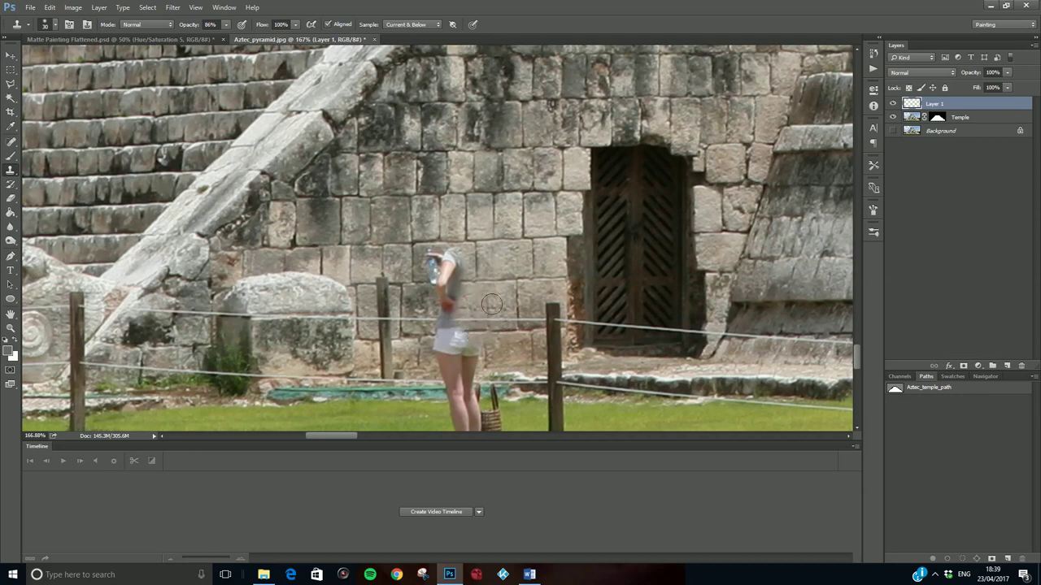
{"action": "left_click", "coordinate": [460, 319], "text": "alt"}
{"action": "mouse_move", "coordinate": [423, 321]}
{"action": "left_mouse_down"}
{"action": "mouse_move", "coordinate": [456, 296]}
{"action": "mouse_move", "coordinate": [449, 306]}
{"action": "left_mouse_up"}
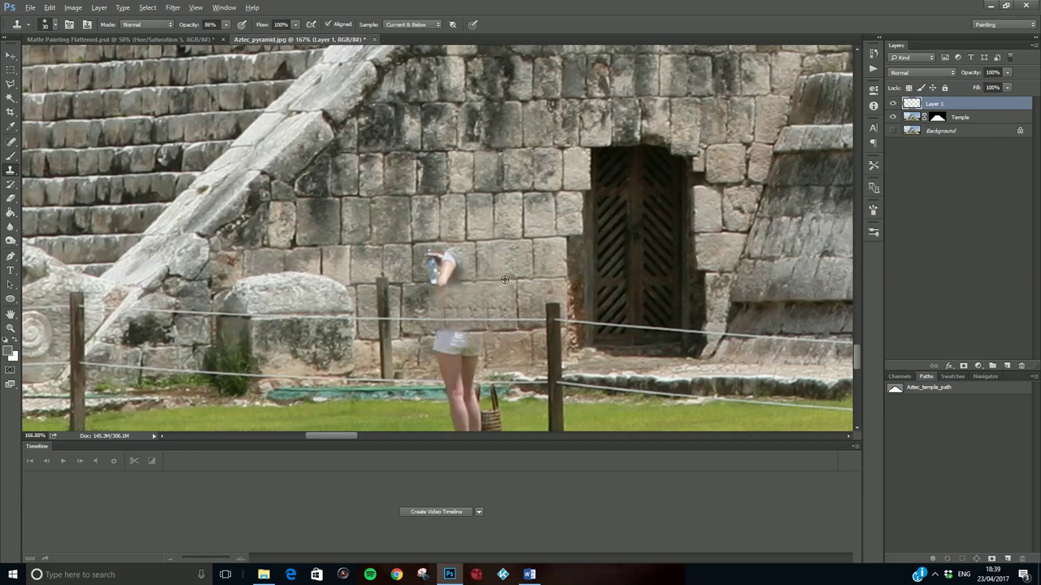
{"action": "left_click", "coordinate": [492, 280], "text": "alt"}
{"action": "mouse_move", "coordinate": [426, 270]}
{"action": "left_mouse_down"}
{"action": "mouse_move", "coordinate": [444, 283]}
{"action": "mouse_move", "coordinate": [440, 254]}
{"action": "mouse_move", "coordinate": [442, 274]}
{"action": "mouse_move", "coordinate": [460, 271]}
{"action": "mouse_move", "coordinate": [464, 285]}
{"action": "mouse_move", "coordinate": [433, 286]}
{"action": "mouse_move", "coordinate": [430, 268]}
{"action": "mouse_move", "coordinate": [435, 309]}
{"action": "left_mouse_up"}
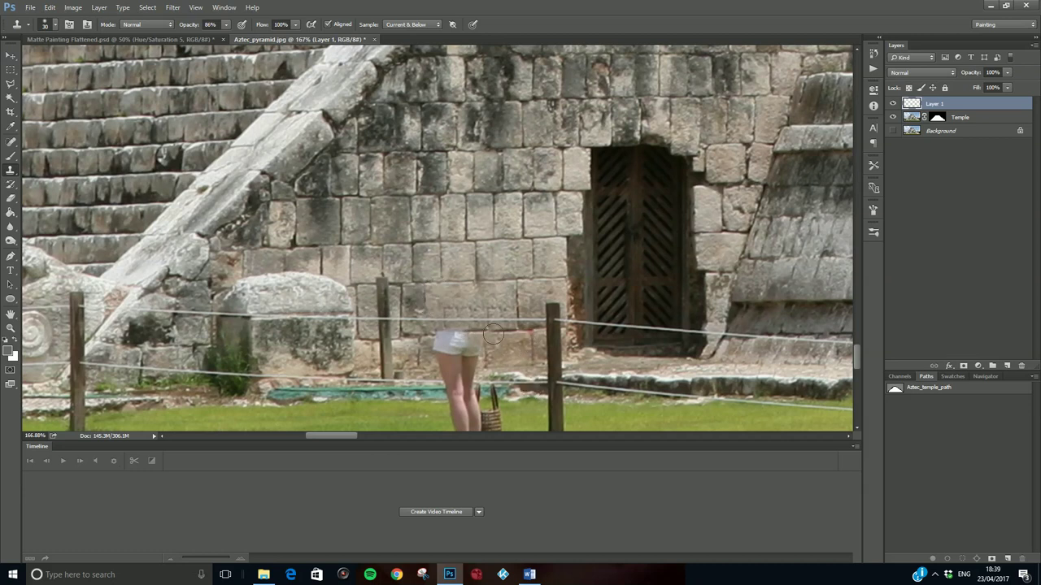
Cover her white shorts with cloned wall texture, leaving only her lower legs visible
{"action": "mouse_move", "coordinate": [492, 334]}
{"action": "left_mouse_down"}
{"action": "mouse_move", "coordinate": [469, 334]}
{"action": "mouse_move", "coordinate": [483, 349]}
{"action": "mouse_move", "coordinate": [464, 365]}
{"action": "mouse_move", "coordinate": [472, 348]}
{"action": "left_mouse_up"}
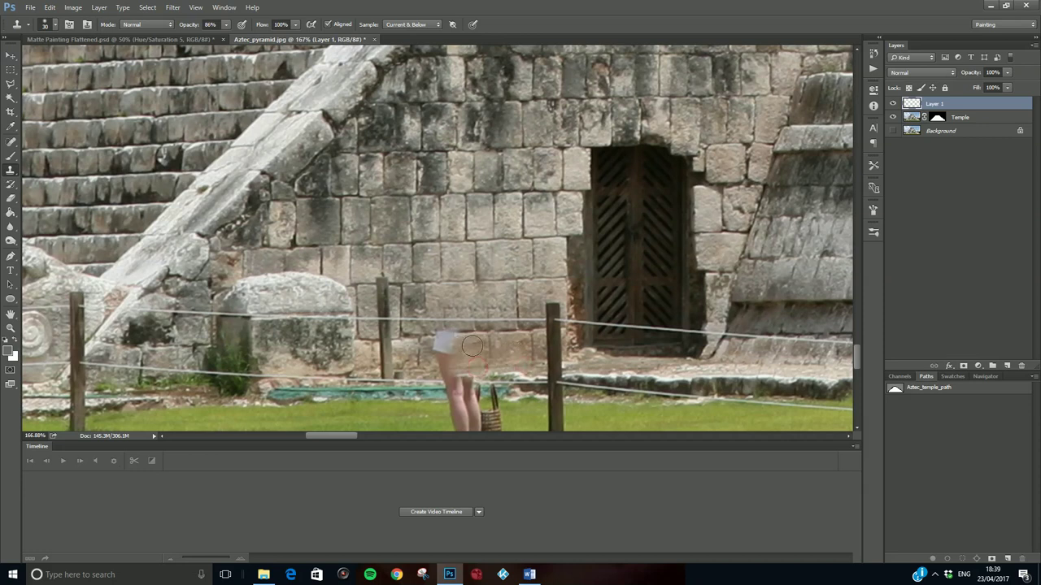
{"action": "left_click", "coordinate": [515, 347], "text": "alt"}
{"action": "mouse_move", "coordinate": [460, 340]}
{"action": "left_mouse_down"}
{"action": "mouse_move", "coordinate": [435, 348]}
{"action": "mouse_move", "coordinate": [444, 360]}
{"action": "mouse_move", "coordinate": [460, 351]}
{"action": "left_mouse_up"}
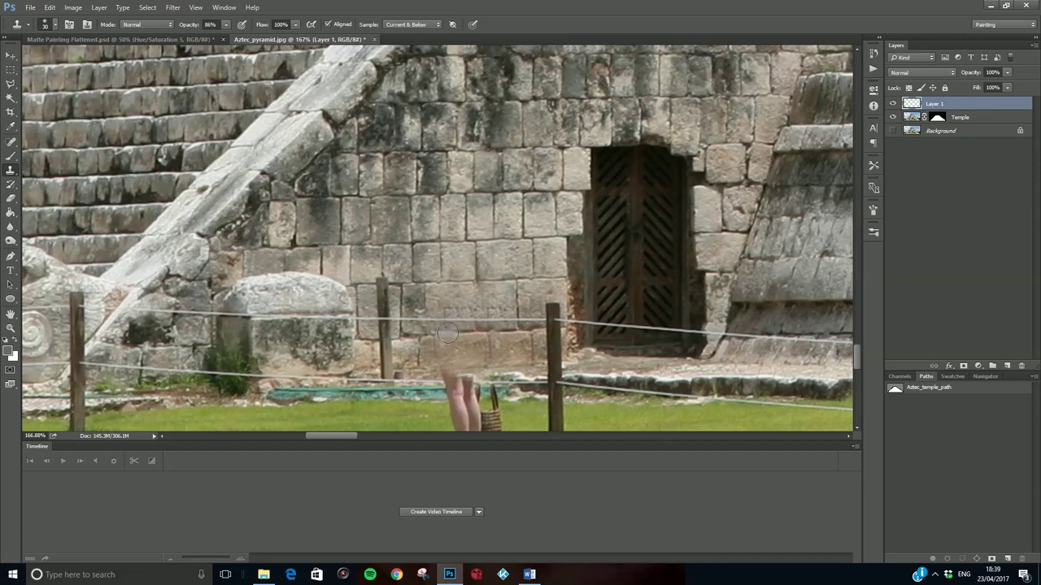
{"action": "mouse_move", "coordinate": [447, 334]}
{"action": "left_mouse_down"}
{"action": "mouse_move", "coordinate": [435, 335]}
{"action": "mouse_move", "coordinate": [461, 349]}
{"action": "left_mouse_up"}
{"action": "scroll", "coordinate": [450, 386], "scroll_direction": "up", "scroll_amount": 2}
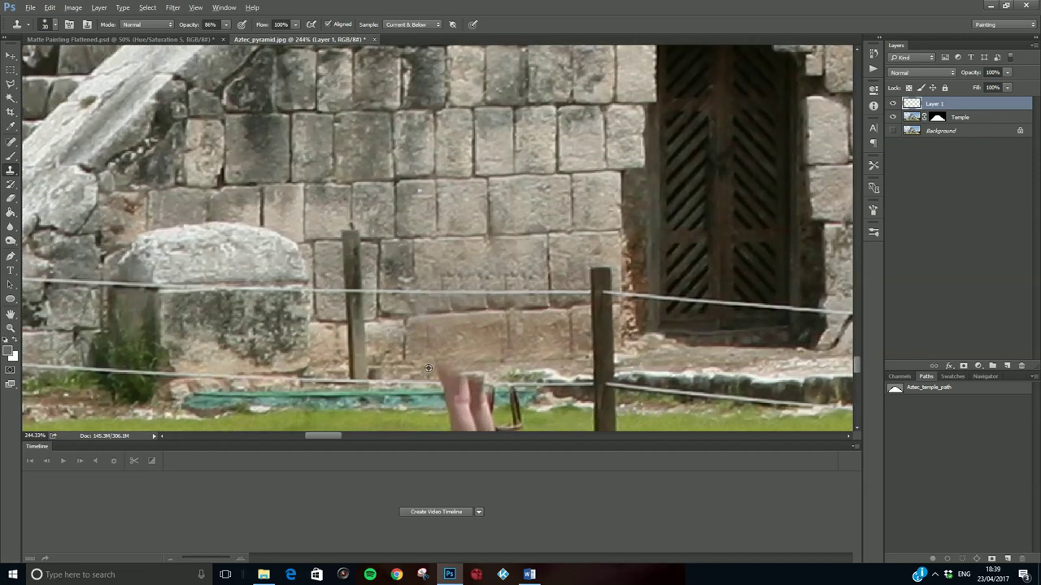
Clone the lower wall and rope fence over the top of the woman's legs
{"action": "left_click", "coordinate": [701, 365], "text": "alt"}
{"action": "mouse_move", "coordinate": [477, 370]}
{"action": "left_mouse_down"}
{"action": "mouse_move", "coordinate": [433, 370]}
{"action": "mouse_move", "coordinate": [487, 373]}
{"action": "left_mouse_up"}
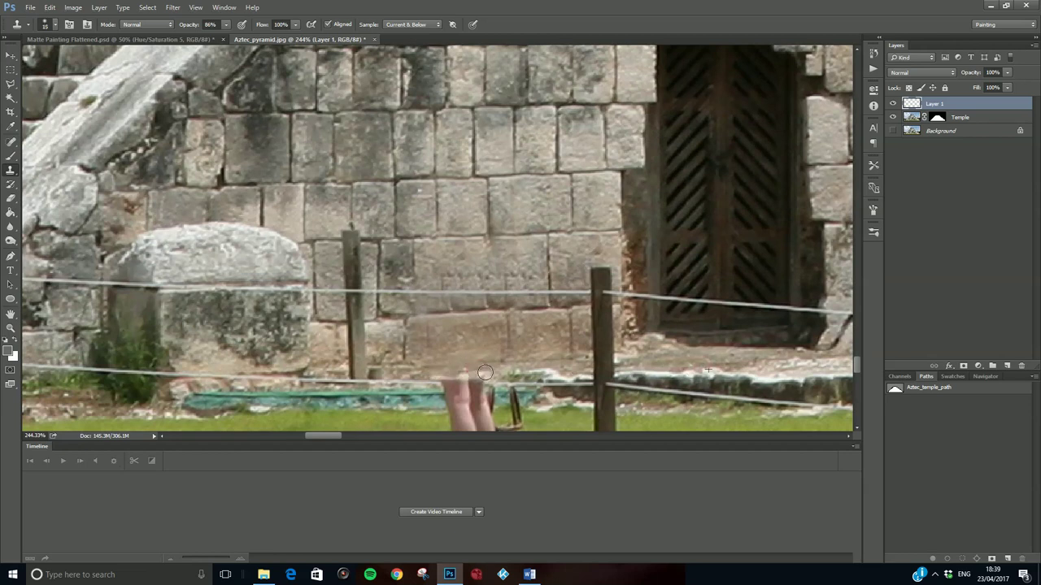
{"action": "left_click", "coordinate": [392, 383], "text": "alt"}
{"action": "mouse_move", "coordinate": [438, 380]}
{"action": "left_mouse_down"}
{"action": "mouse_move", "coordinate": [492, 382]}
{"action": "mouse_move", "coordinate": [381, 396]}
{"action": "mouse_move", "coordinate": [515, 395]}
{"action": "mouse_move", "coordinate": [353, 397]}
{"action": "mouse_move", "coordinate": [522, 396]}
{"action": "mouse_move", "coordinate": [356, 407]}
{"action": "mouse_move", "coordinate": [489, 415]}
{"action": "left_mouse_up"}
Extend the teal strip and clone grass over her remaining legs and shadow
{"action": "left_click", "coordinate": [366, 411], "text": "alt"}
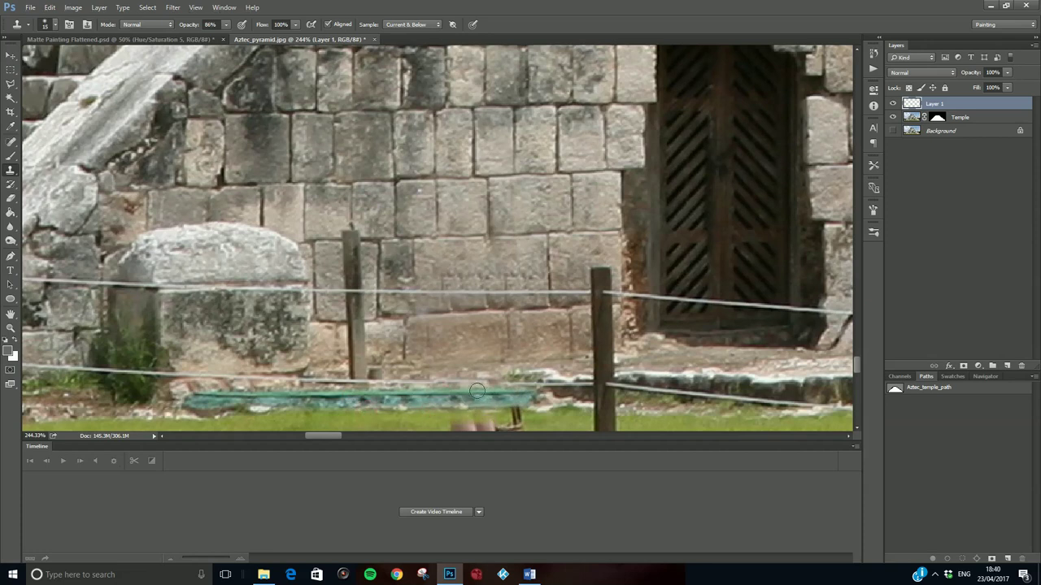
{"action": "scroll", "coordinate": [478, 392], "scroll_direction": "down", "scroll_amount": 3}
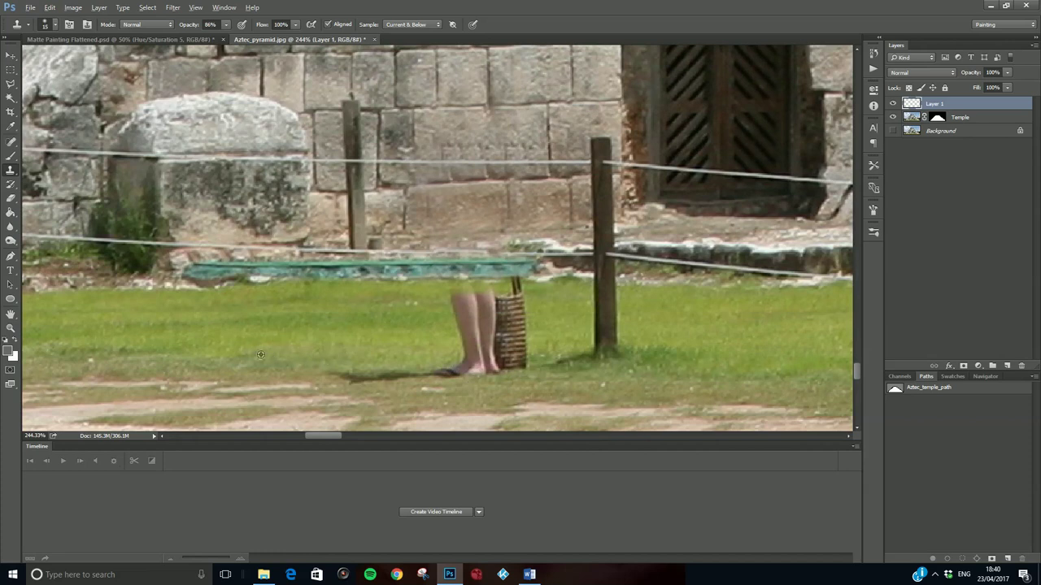
{"action": "mouse_move", "coordinate": [316, 375]}
{"action": "left_mouse_down"}
{"action": "mouse_move", "coordinate": [495, 373]}
{"action": "mouse_move", "coordinate": [479, 363]}
{"action": "mouse_move", "coordinate": [535, 350]}
{"action": "mouse_move", "coordinate": [473, 354]}
{"action": "mouse_move", "coordinate": [518, 331]}
{"action": "mouse_move", "coordinate": [427, 338]}
{"action": "mouse_move", "coordinate": [539, 334]}
{"action": "mouse_move", "coordinate": [444, 322]}
{"action": "mouse_move", "coordinate": [530, 314]}
{"action": "mouse_move", "coordinate": [462, 304]}
{"action": "mouse_move", "coordinate": [526, 292]}
{"action": "mouse_move", "coordinate": [510, 287]}
{"action": "mouse_move", "coordinate": [519, 285]}
{"action": "mouse_move", "coordinate": [511, 308]}
{"action": "left_mouse_up"}
{"action": "scroll", "coordinate": [512, 308], "scroll_direction": "down", "scroll_amount": 5}
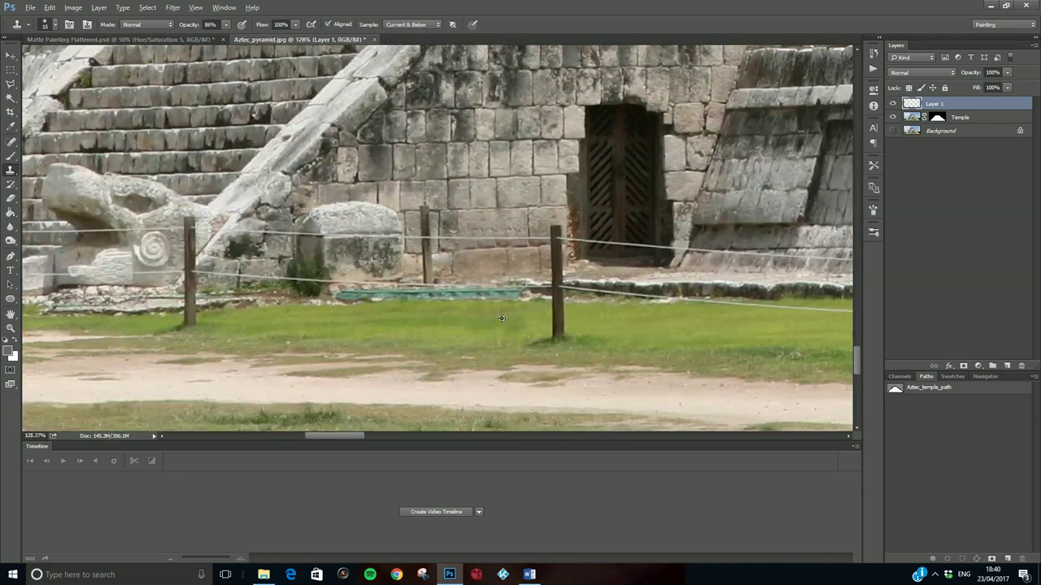
{"action": "scroll", "coordinate": [501, 314], "scroll_direction": "down", "scroll_amount": 3}
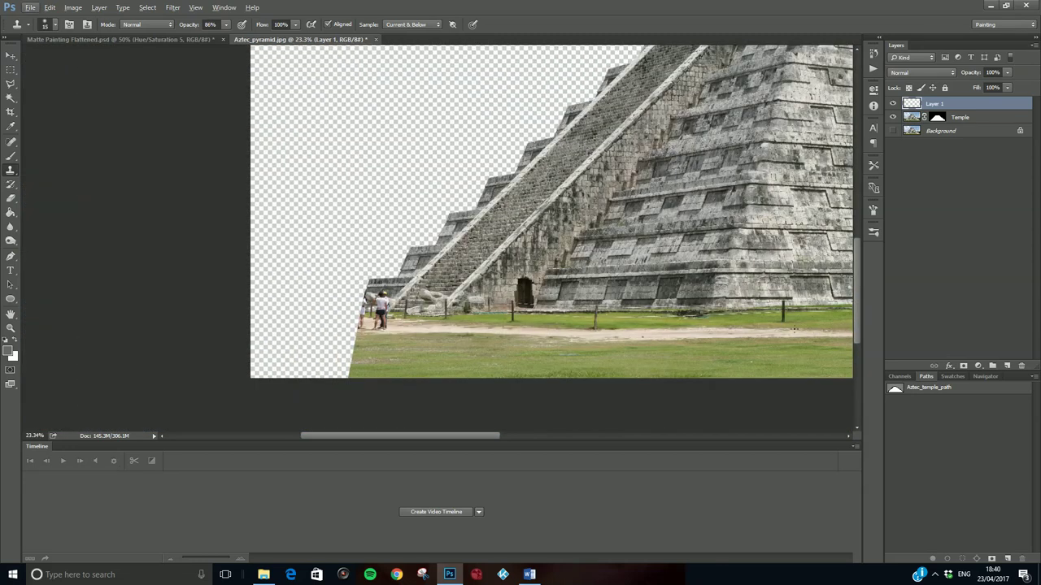
Rename Layer 1 to Cleanup_people and toggle its visibility to compare before and after
{"action": "double_click", "coordinate": [931, 104]}
{"action": "type", "text": "Cleanup_people"}
{"action": "key", "text": "Return"}
{"action": "left_click", "coordinate": [892, 104]}
{"action": "left_click", "coordinate": [892, 104]}
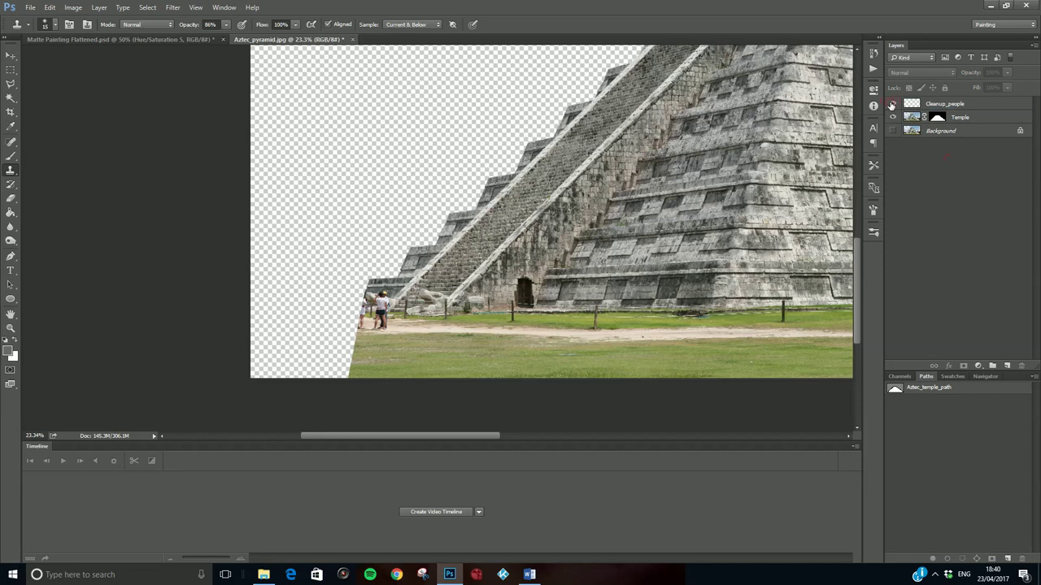
{"action": "left_click", "coordinate": [892, 104]}
{"action": "left_click", "coordinate": [893, 105]}
Bring the tourist group at the pyramid's left edge into view, with Cleanup_people active
{"action": "left_click_drag", "start_coordinate": [488, 436], "coordinate": [513, 437]}
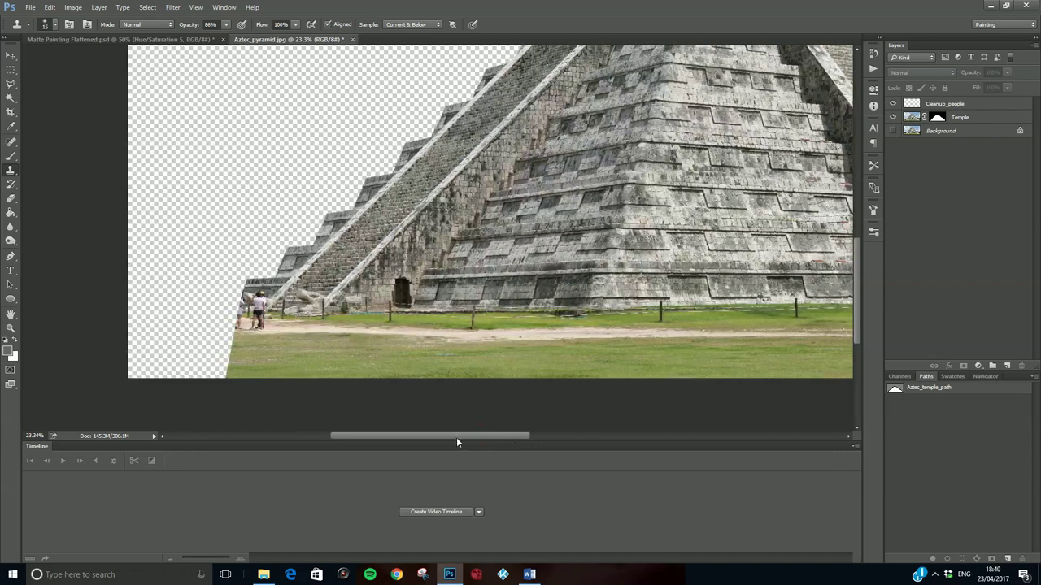
{"action": "left_click_drag", "start_coordinate": [456, 438], "coordinate": [422, 437]}
{"action": "scroll", "coordinate": [440, 297], "scroll_direction": "up", "scroll_amount": 2}
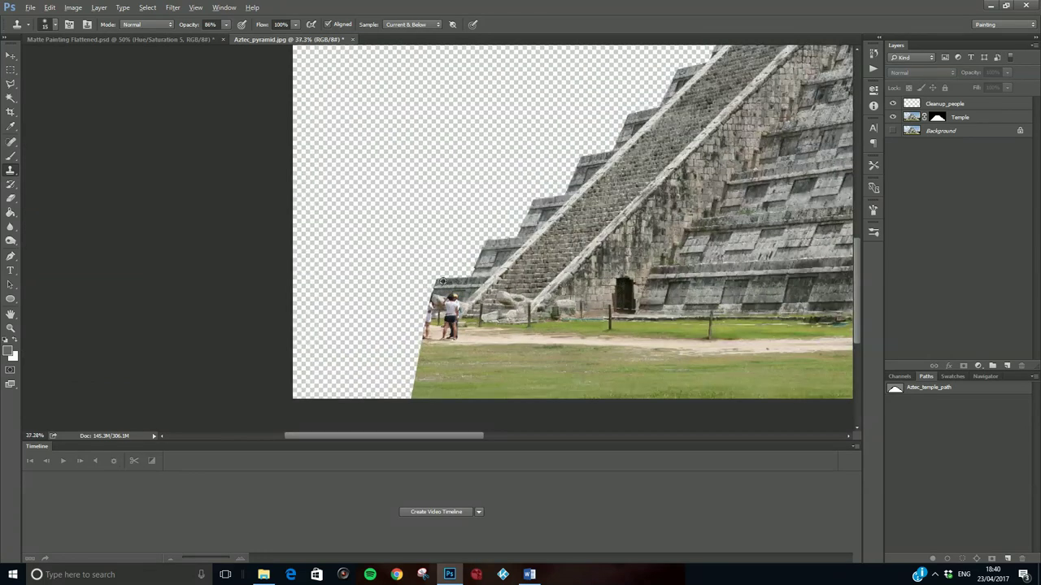
{"action": "scroll", "coordinate": [451, 360], "scroll_direction": "up", "scroll_amount": 2}
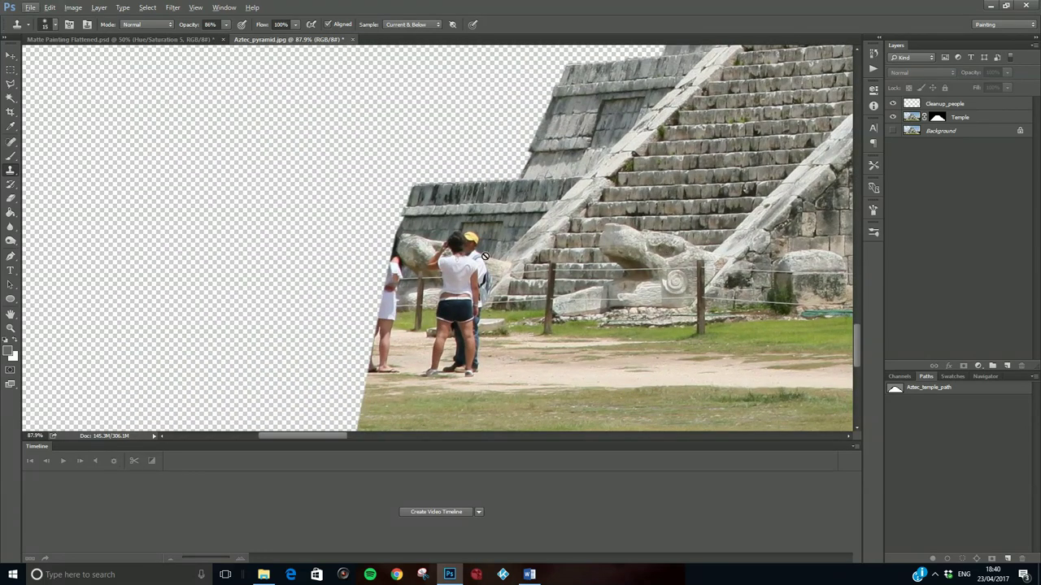
{"action": "left_click", "coordinate": [954, 106]}
Return to the Clone Stamp and clone serpent-head stone over the woman's head and shirt
{"action": "key", "text": "a"}
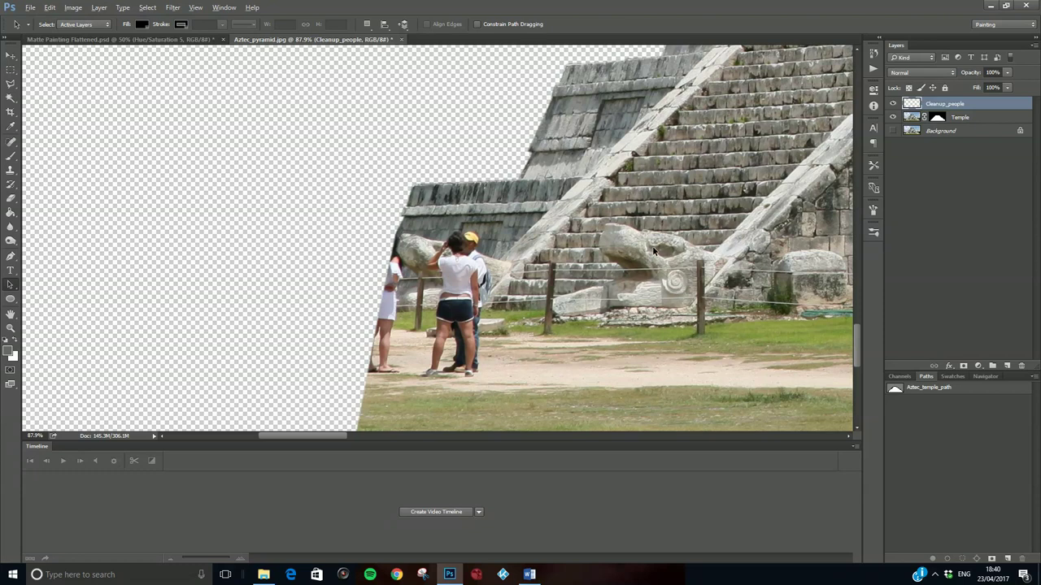
{"action": "left_click", "coordinate": [12, 169]}
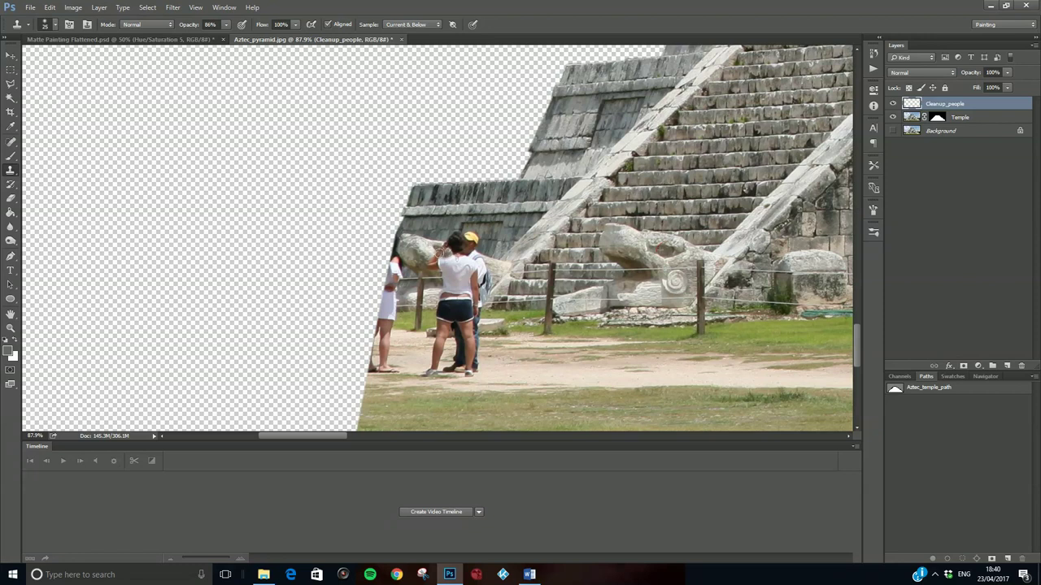
{"action": "mouse_move", "coordinate": [444, 252]}
{"action": "left_mouse_down"}
{"action": "mouse_move", "coordinate": [472, 255]}
{"action": "mouse_move", "coordinate": [436, 260]}
{"action": "mouse_move", "coordinate": [476, 268]}
{"action": "left_mouse_up"}
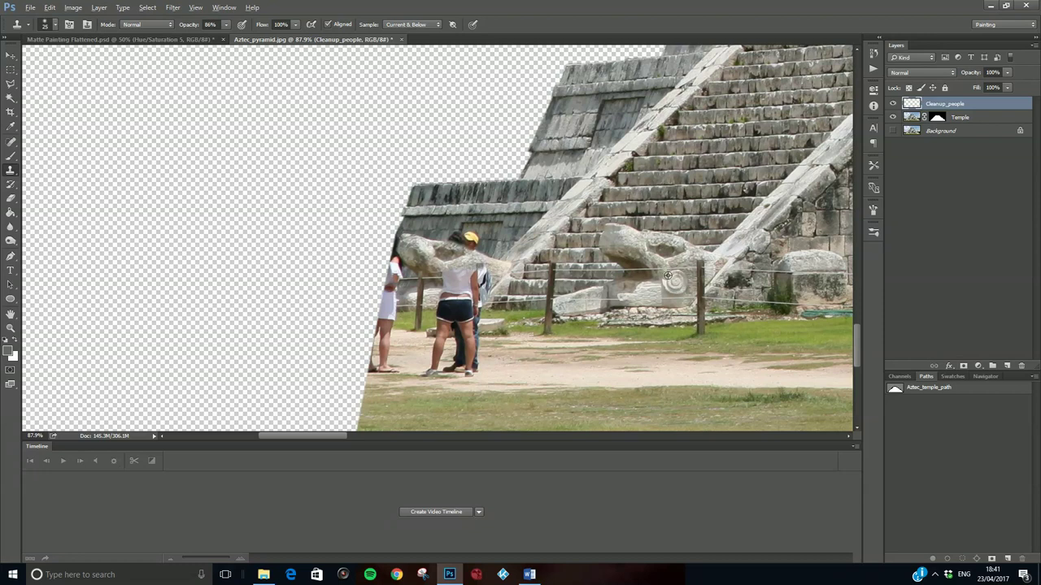
{"action": "scroll", "coordinate": [426, 308], "scroll_direction": "up", "scroll_amount": 2}
{"action": "scroll", "coordinate": [426, 308], "scroll_direction": "up", "scroll_amount": 2}
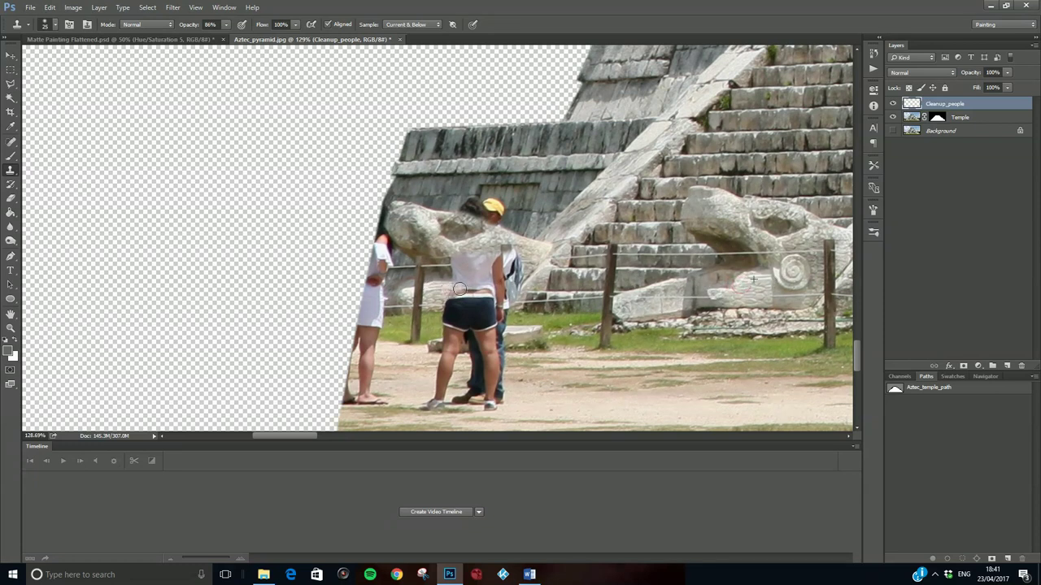
{"action": "mouse_move", "coordinate": [475, 289]}
{"action": "left_mouse_down"}
{"action": "mouse_move", "coordinate": [506, 277]}
{"action": "mouse_move", "coordinate": [474, 277]}
{"action": "left_mouse_up"}
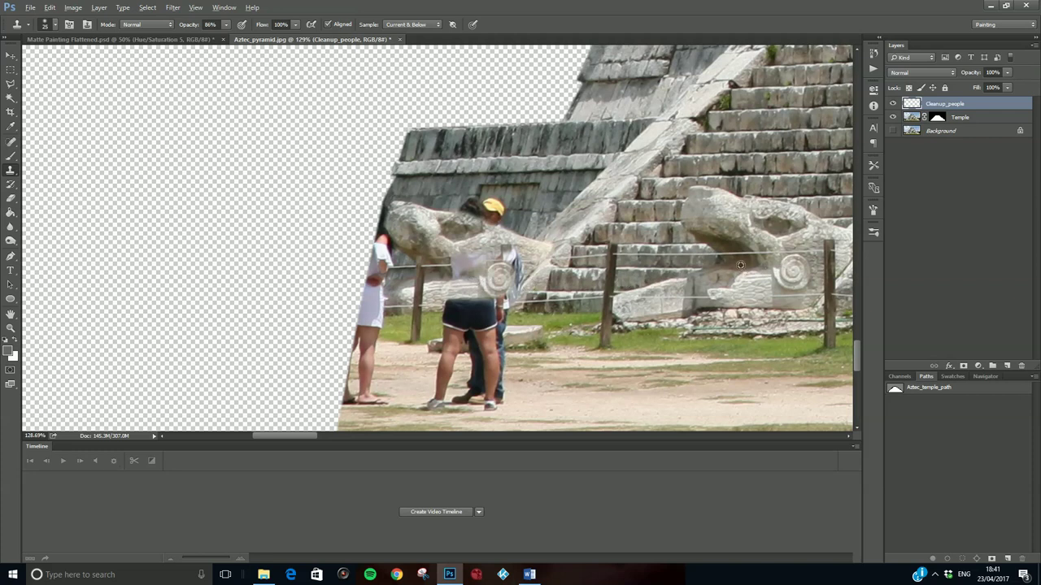
Sample the right serpent head and cover her shirt and the top of her shorts with stone
{"action": "left_click", "coordinate": [758, 266], "text": "alt"}
{"action": "mouse_move", "coordinate": [461, 278]}
{"action": "left_mouse_down"}
{"action": "mouse_move", "coordinate": [500, 271]}
{"action": "mouse_move", "coordinate": [506, 285]}
{"action": "mouse_move", "coordinate": [494, 295]}
{"action": "mouse_move", "coordinate": [447, 296]}
{"action": "mouse_move", "coordinate": [509, 305]}
{"action": "left_mouse_up"}
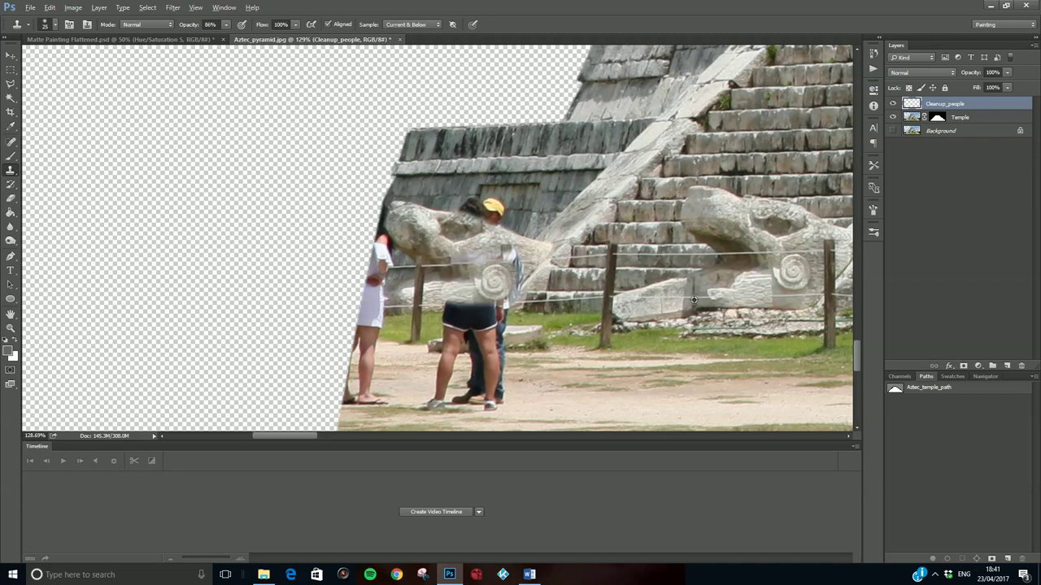
{"action": "left_click", "coordinate": [767, 297], "text": "alt"}
{"action": "mouse_move", "coordinate": [503, 304]}
{"action": "left_mouse_down"}
{"action": "mouse_move", "coordinate": [439, 305]}
{"action": "mouse_move", "coordinate": [488, 309]}
{"action": "mouse_move", "coordinate": [457, 325]}
{"action": "left_mouse_up"}
Clone grass over her black shorts and the area beside them
{"action": "scroll", "coordinate": [459, 329], "scroll_direction": "down", "scroll_amount": 3}
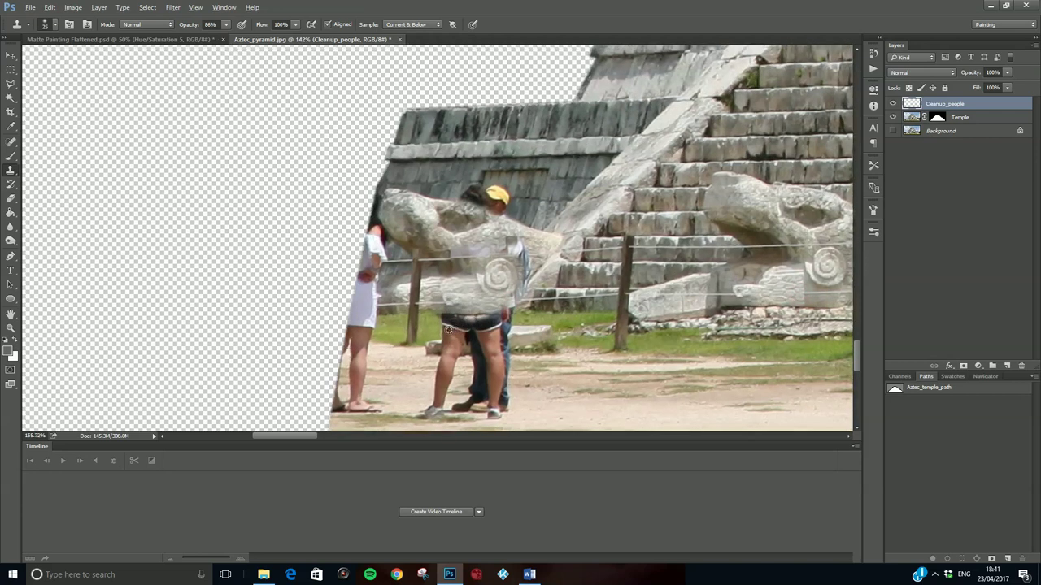
{"action": "scroll", "coordinate": [440, 350], "scroll_direction": "up", "scroll_amount": 3}
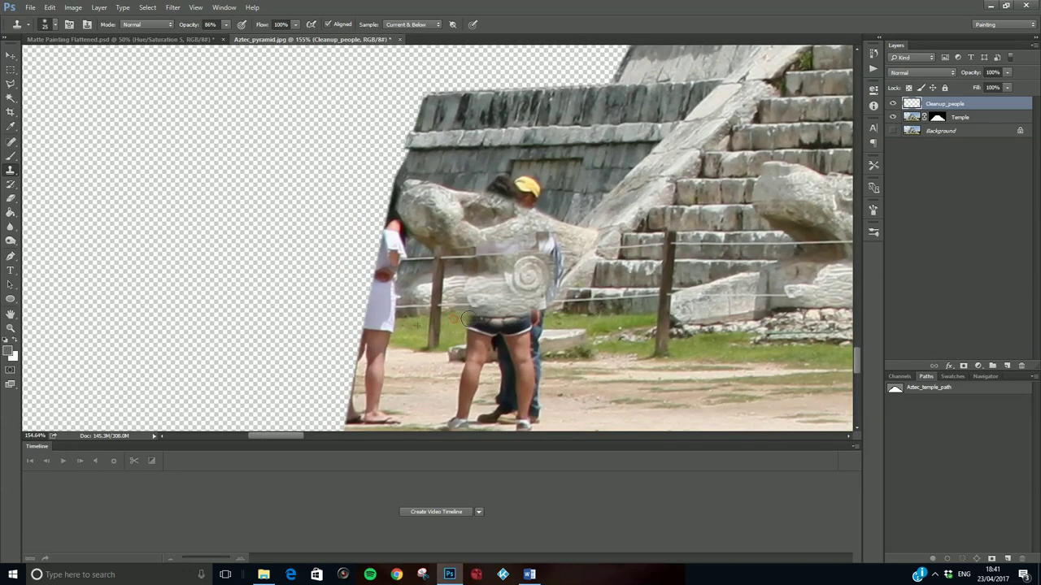
{"action": "left_click", "coordinate": [412, 327], "text": "alt"}
{"action": "mouse_move", "coordinate": [466, 322]}
{"action": "left_mouse_down"}
{"action": "mouse_move", "coordinate": [476, 322]}
{"action": "mouse_move", "coordinate": [465, 334]}
{"action": "left_mouse_up"}
{"action": "mouse_move", "coordinate": [488, 324]}
{"action": "left_mouse_down"}
{"action": "mouse_move", "coordinate": [469, 319]}
{"action": "mouse_move", "coordinate": [456, 331]}
{"action": "left_mouse_up"}
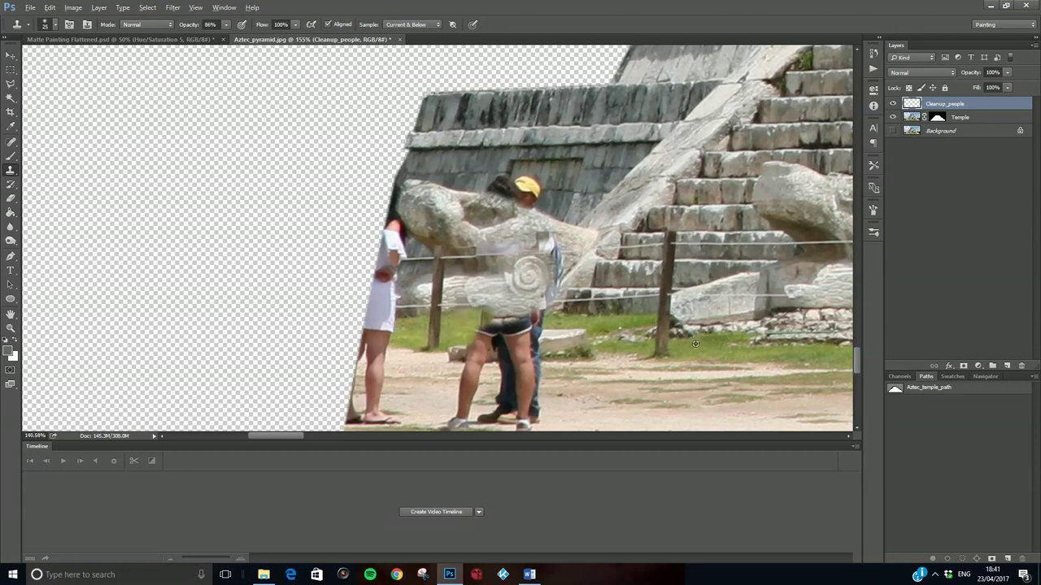
{"action": "scroll", "coordinate": [698, 321], "scroll_direction": "down", "scroll_amount": 5}
{"action": "scroll", "coordinate": [698, 317], "scroll_direction": "down", "scroll_amount": 5}
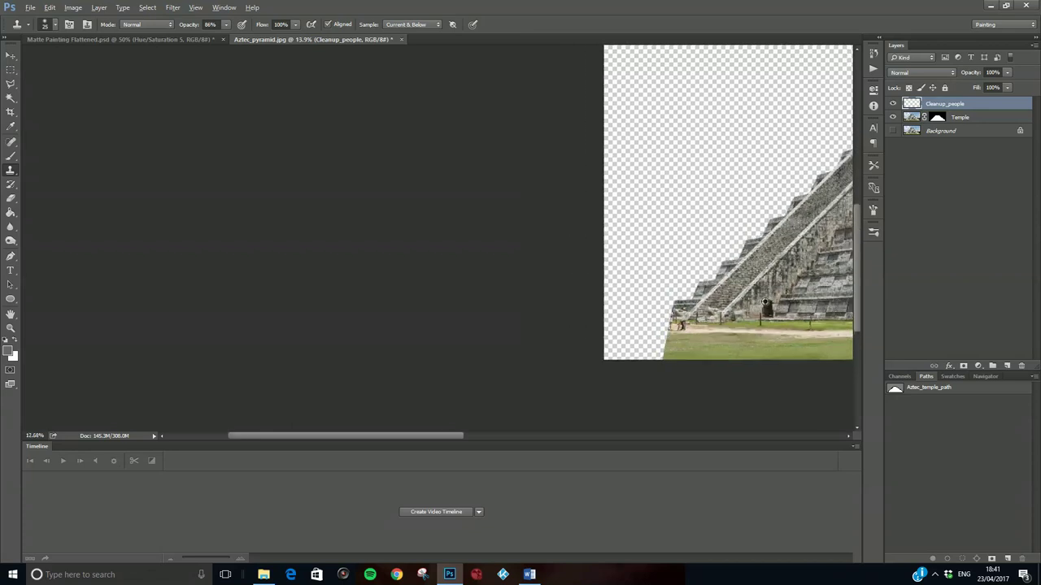
{"action": "scroll", "coordinate": [600, 334], "scroll_direction": "up", "scroll_amount": 1}
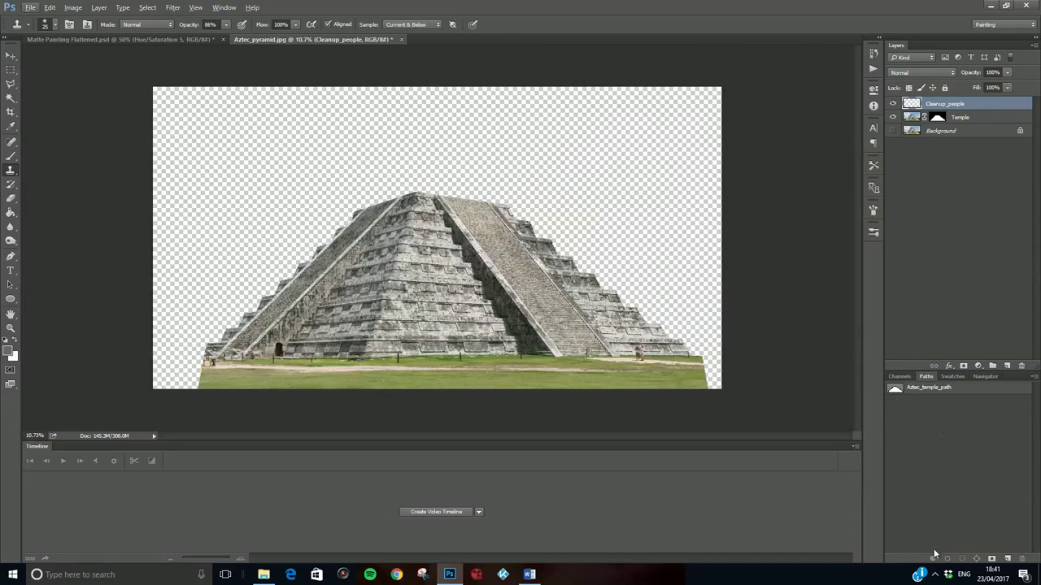
{"action": "left_click", "coordinate": [935, 575]}
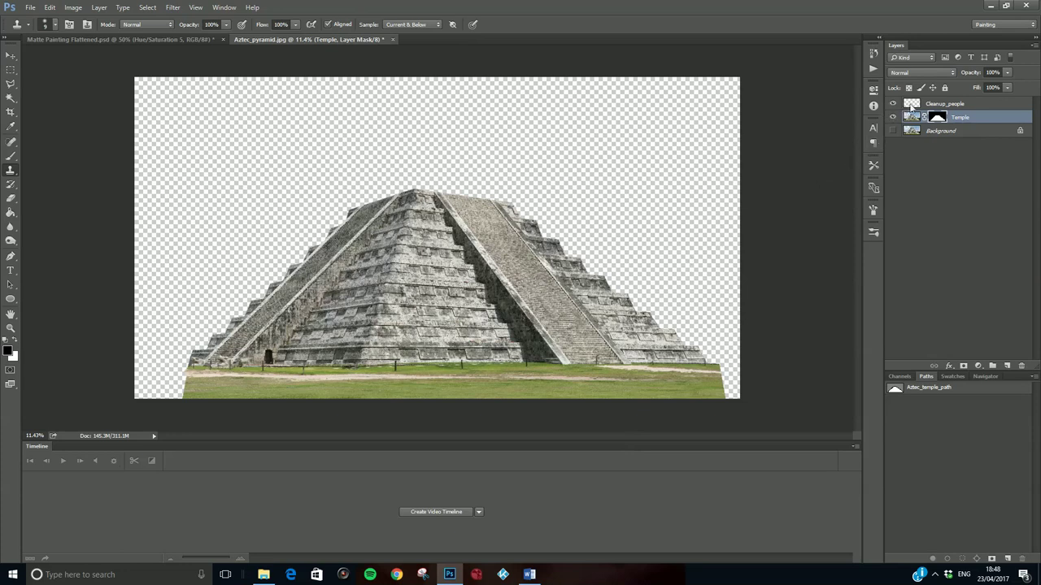
{"action": "left_click", "coordinate": [895, 104]}
{"action": "left_click", "coordinate": [895, 104]}
{"action": "left_click", "coordinate": [895, 104]}
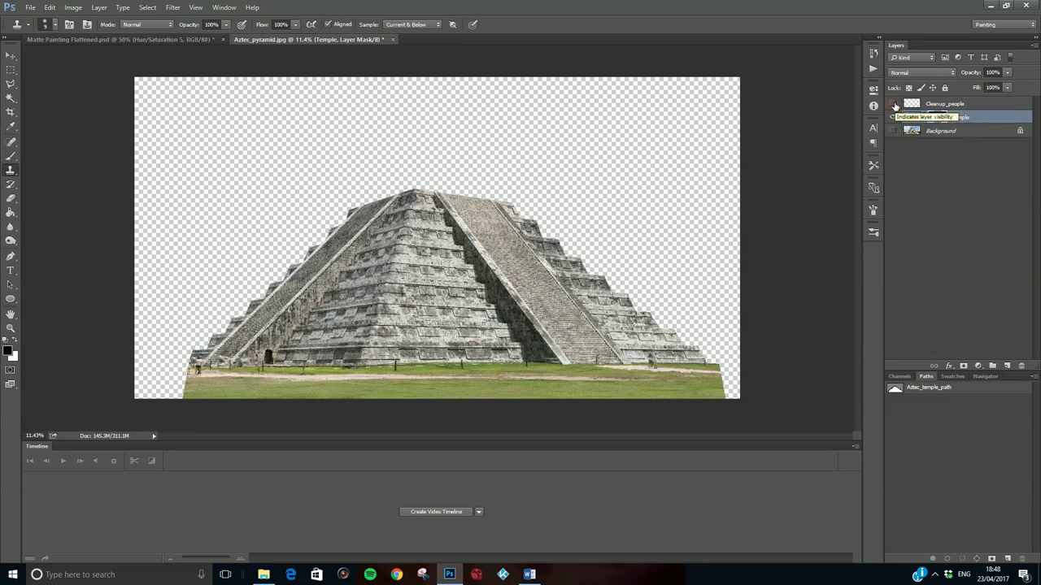
{"action": "left_click", "coordinate": [895, 104]}
{"action": "left_click", "coordinate": [895, 105]}
{"action": "left_click", "coordinate": [894, 104]}
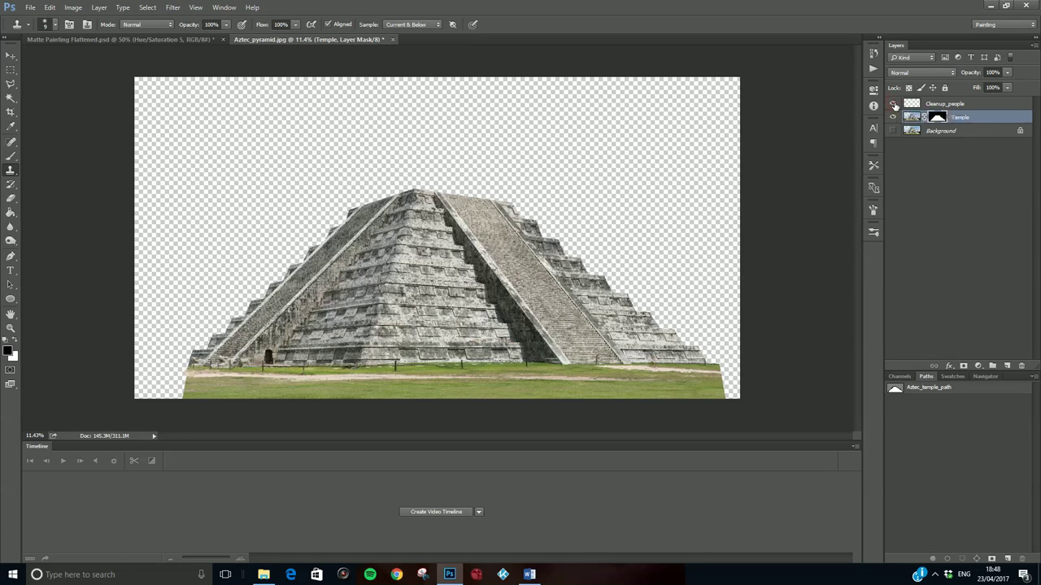
{"action": "scroll", "coordinate": [145, 371], "scroll_direction": "up", "scroll_amount": 8}
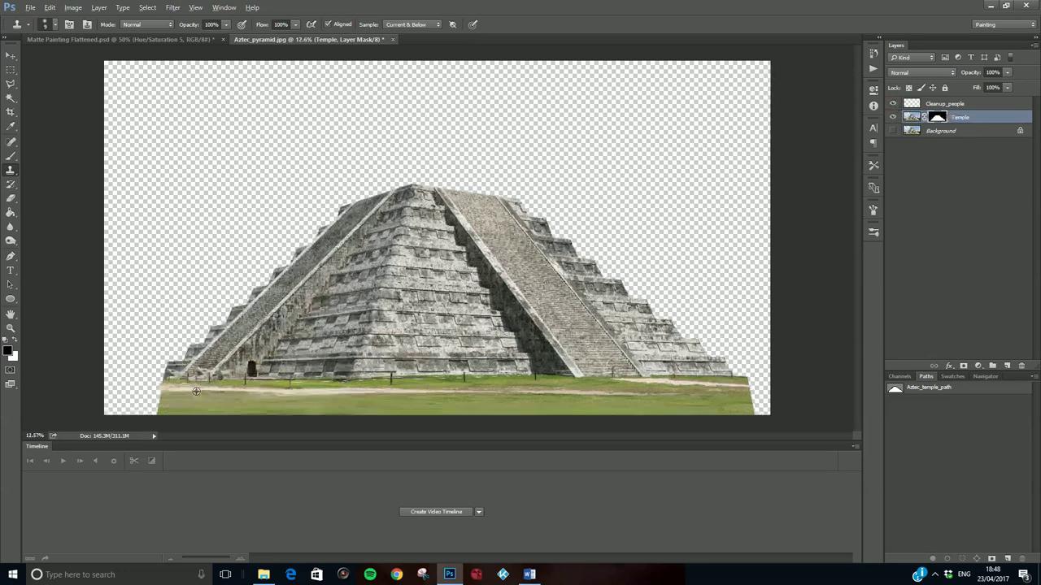
{"action": "scroll", "coordinate": [145, 371], "scroll_direction": "up", "scroll_amount": 2}
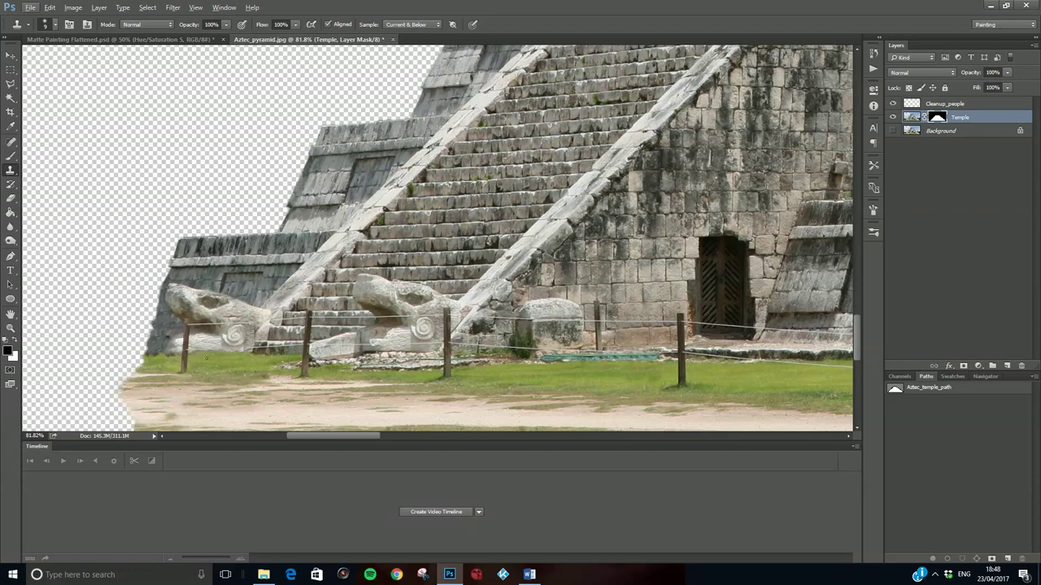
{"action": "scroll", "coordinate": [207, 357], "scroll_direction": "down", "scroll_amount": 4}
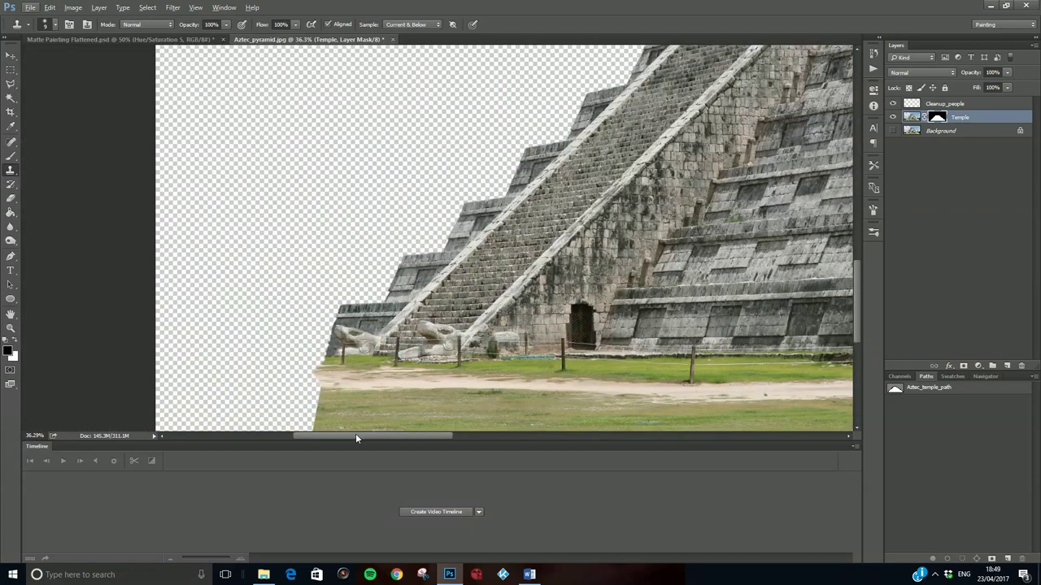
{"action": "left_click_drag", "start_coordinate": [355, 436], "coordinate": [628, 440]}
{"action": "scroll", "coordinate": [577, 362], "scroll_direction": "up", "scroll_amount": 1}
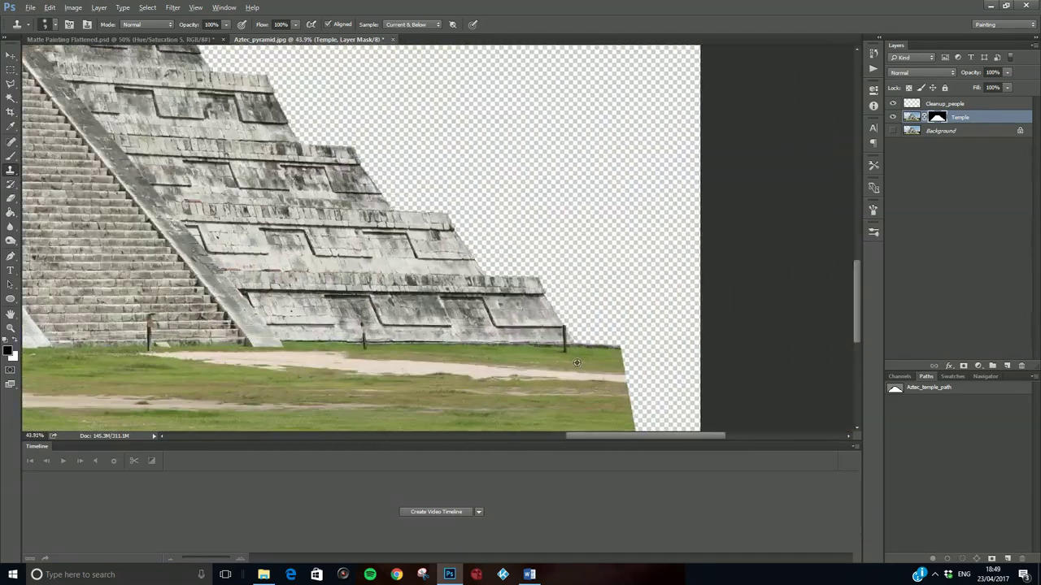
{"action": "scroll", "coordinate": [577, 363], "scroll_direction": "up", "scroll_amount": 2}
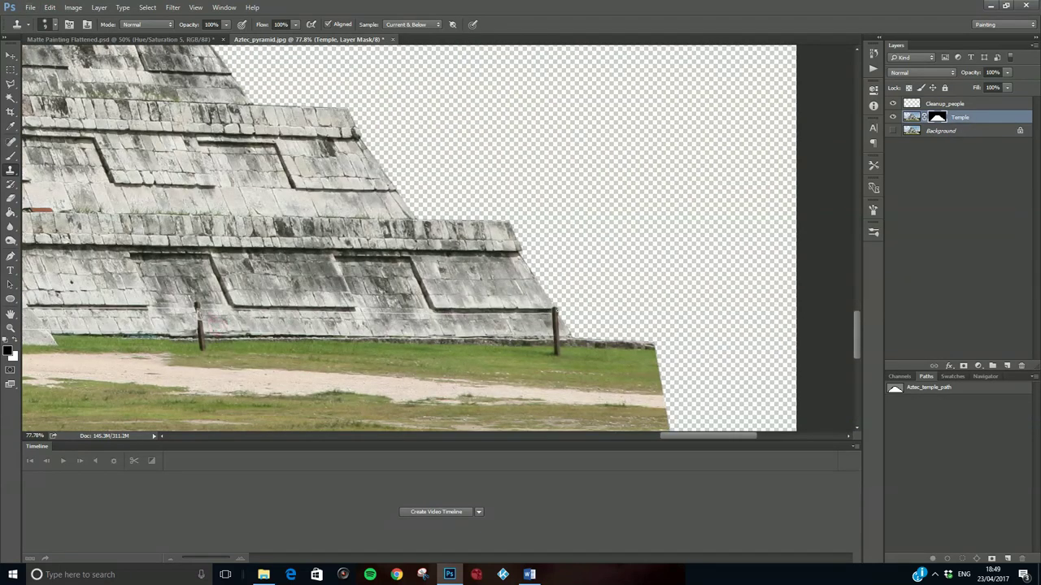
{"action": "scroll", "coordinate": [566, 332], "scroll_direction": "up", "scroll_amount": 3}
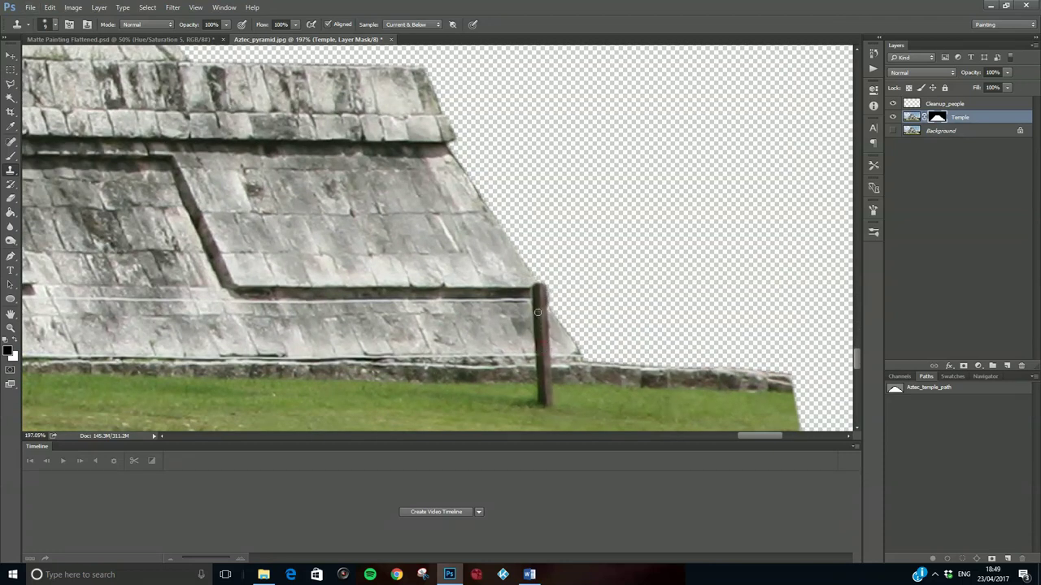
{"action": "mouse_move", "coordinate": [539, 305]}
{"action": "left_mouse_down"}
{"action": "mouse_move", "coordinate": [539, 296]}
{"action": "mouse_move", "coordinate": [560, 315]}
{"action": "left_mouse_up"}
{"action": "key", "text": "ctrl+z"}
{"action": "scroll", "coordinate": [89, 289], "scroll_direction": "down", "scroll_amount": 5}
{"action": "scroll", "coordinate": [135, 302], "scroll_direction": "down", "scroll_amount": 6}
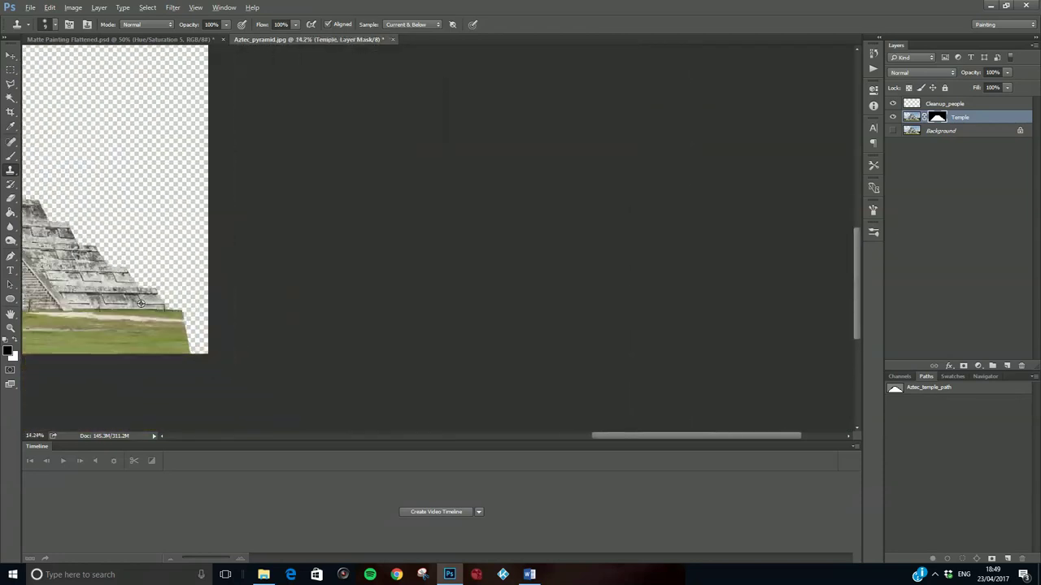
{"action": "scroll", "coordinate": [250, 363], "scroll_direction": "up", "scroll_amount": 6}
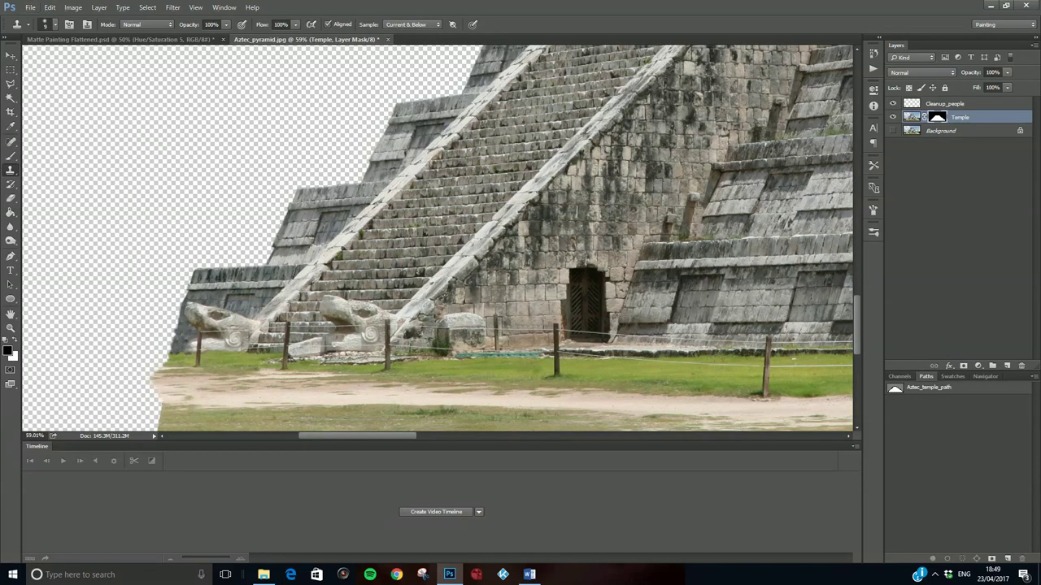
Load the Temple mask as a pyramid selection and add it as a layer mask on Cleanup_people
{"action": "left_click", "coordinate": [927, 106]}
{"action": "left_click", "coordinate": [892, 104]}
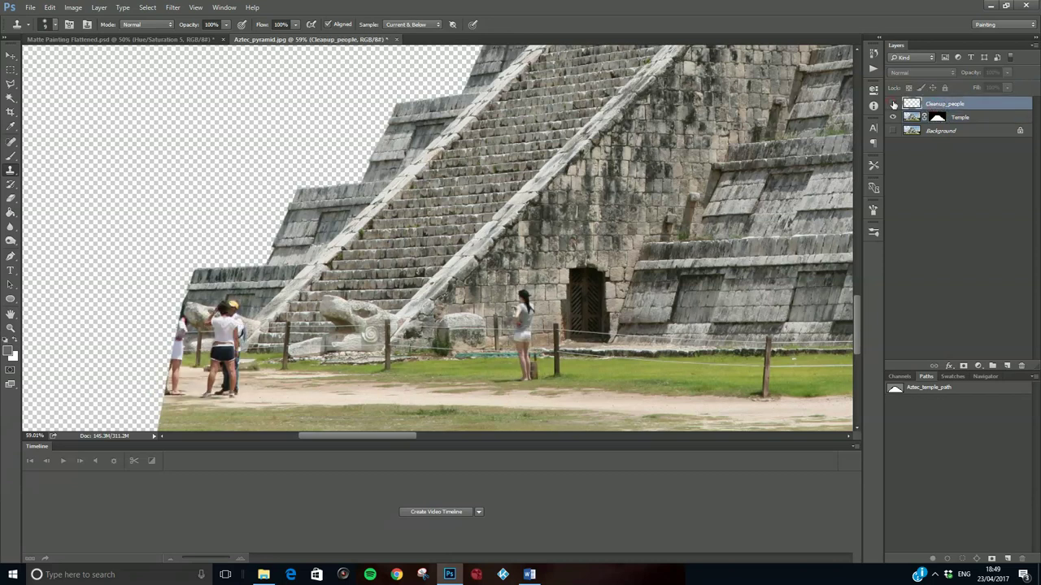
{"action": "left_click", "coordinate": [893, 104]}
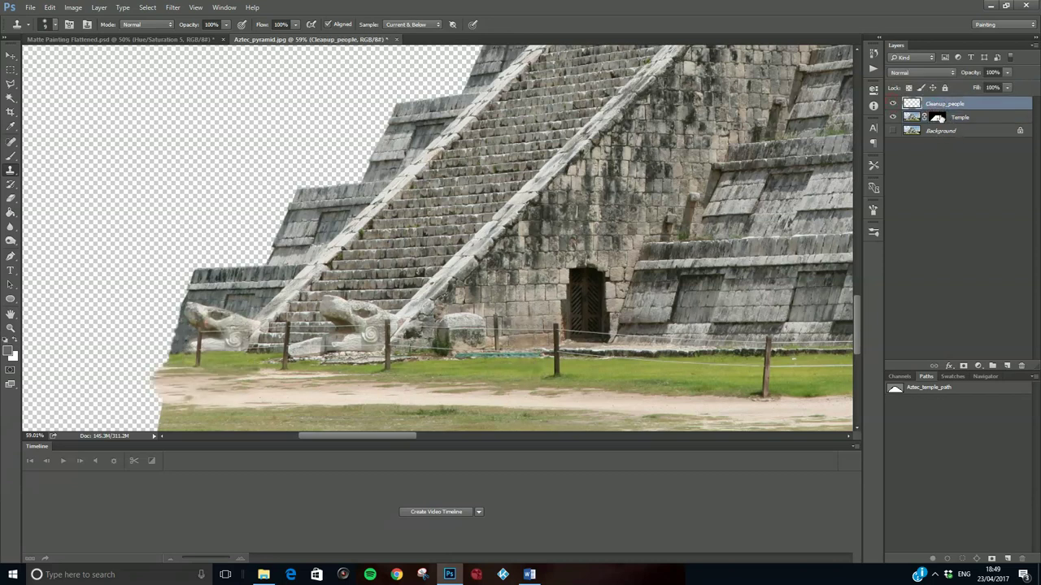
{"action": "right_click", "coordinate": [938, 119]}
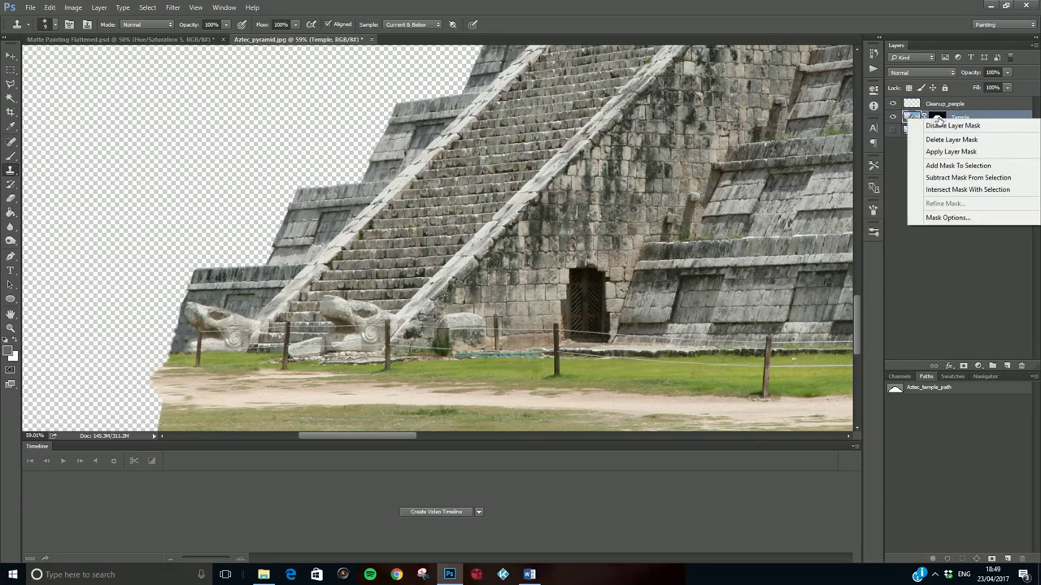
{"action": "left_click", "coordinate": [945, 166]}
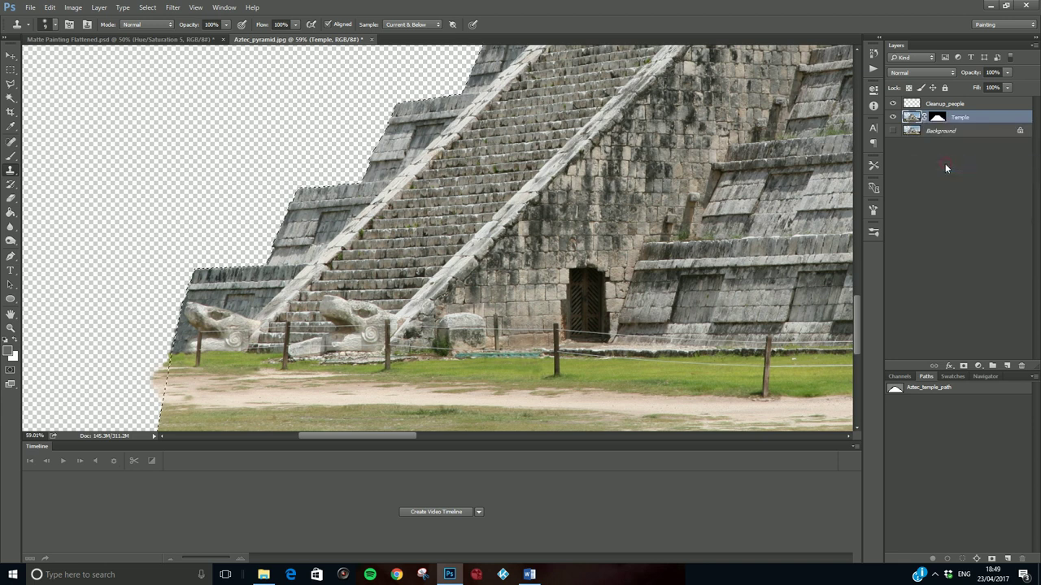
{"action": "left_click", "coordinate": [923, 105]}
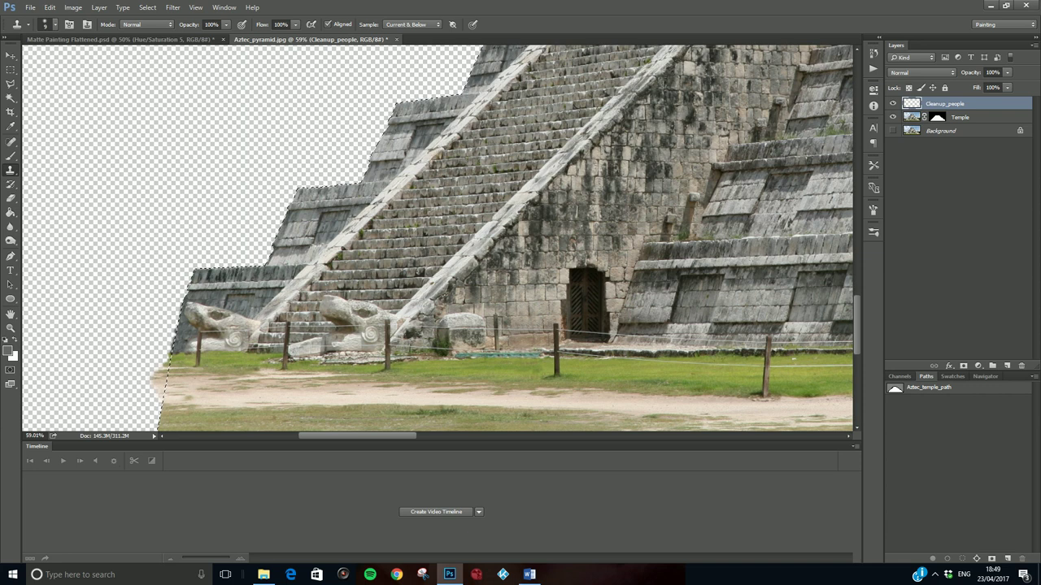
{"action": "left_click", "coordinate": [963, 366]}
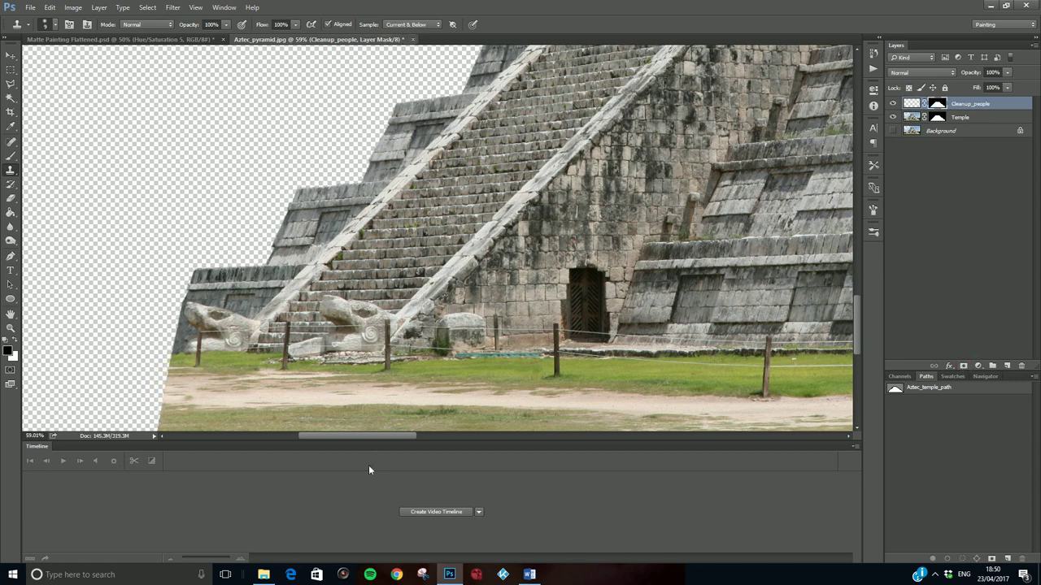
Paint white with a small brush on the Cleanup_people mask over the top of the wooden post
{"action": "left_click_drag", "start_coordinate": [382, 437], "coordinate": [718, 446]}
{"action": "scroll", "coordinate": [533, 325], "scroll_direction": "up", "scroll_amount": 5}
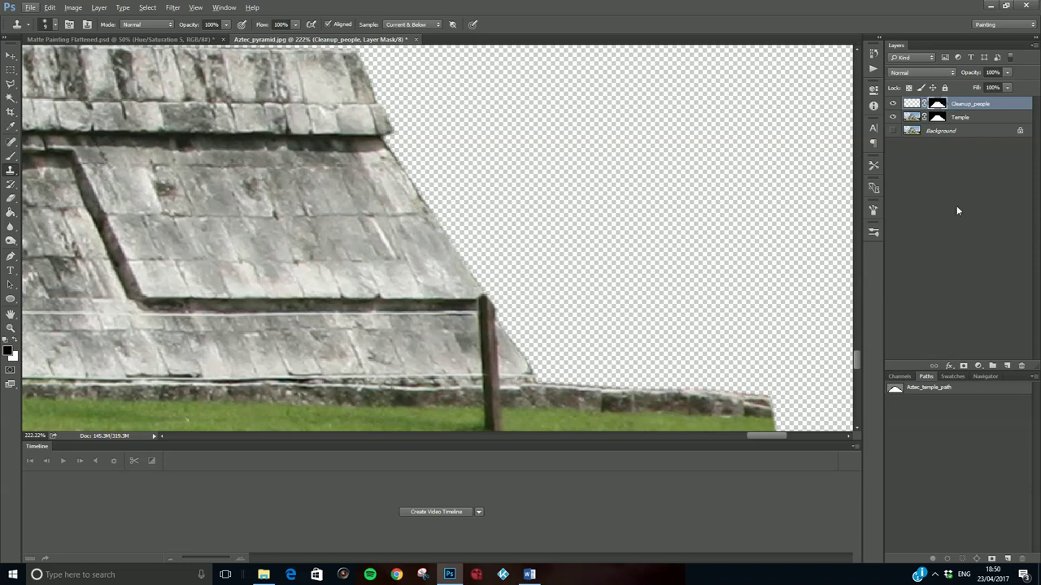
{"action": "key", "text": "b"}
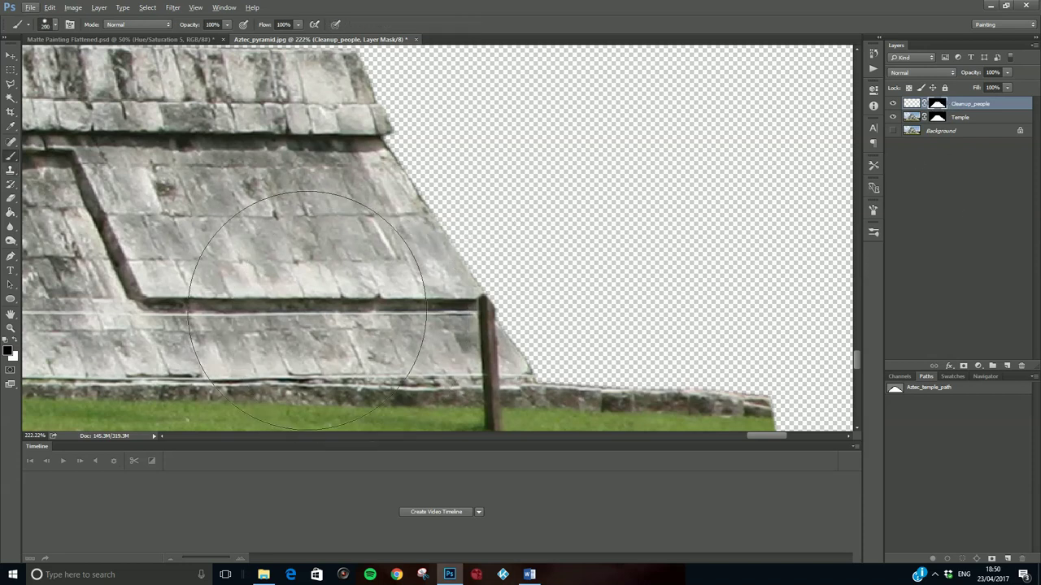
{"action": "key", "text": "bracketleft"}
{"action": "key", "text": "bracketleft"}
{"action": "key", "text": "bracketleft"}
{"action": "key", "text": "bracketleft"}
{"action": "key", "text": "bracketleft"}
{"action": "key", "text": "bracketleft"}
{"action": "key", "text": "bracketleft"}
{"action": "key", "text": "bracketleft"}
{"action": "key", "text": "bracketleft"}
{"action": "key", "text": "bracketleft"}
{"action": "key", "text": "bracketleft"}
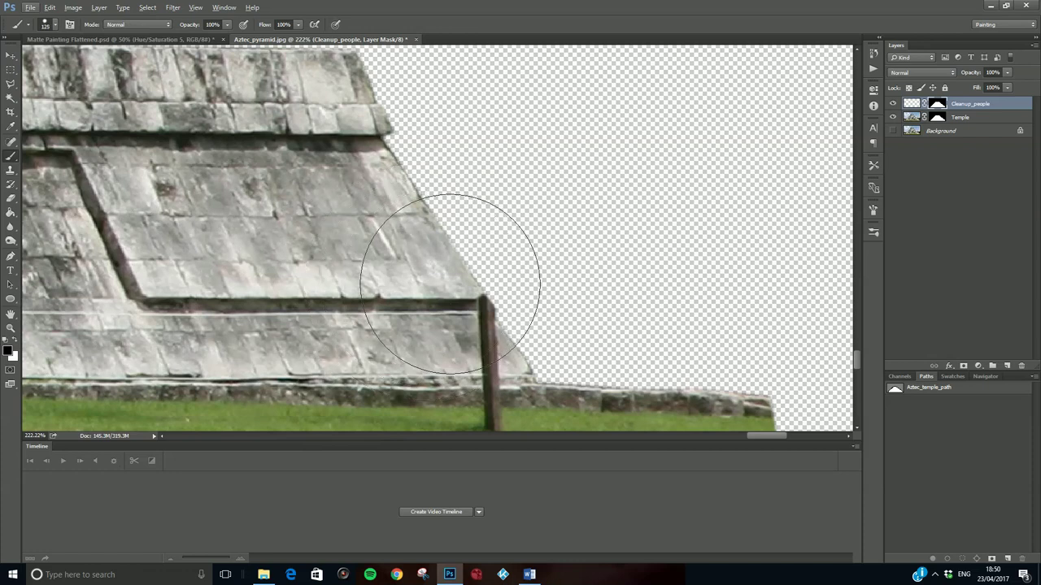
{"action": "key", "text": "bracketleft"}
{"action": "key", "text": "bracketleft"}
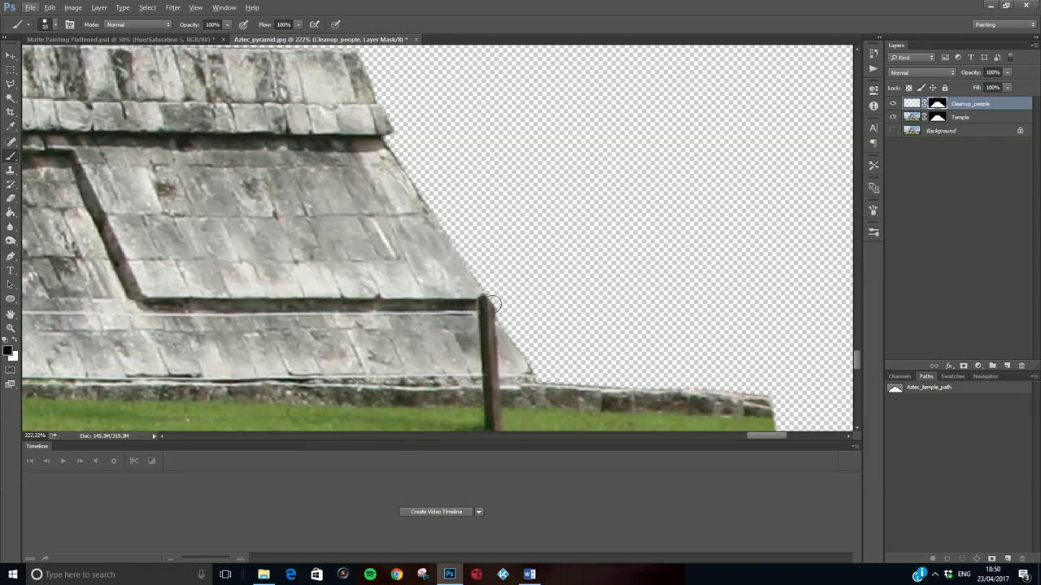
{"action": "left_click", "coordinate": [14, 343]}
{"action": "left_click_drag", "start_coordinate": [490, 307], "coordinate": [488, 298]}
{"action": "scroll", "coordinate": [464, 220], "scroll_direction": "down", "scroll_amount": 4}
{"action": "scroll", "coordinate": [448, 213], "scroll_direction": "down", "scroll_amount": 6}
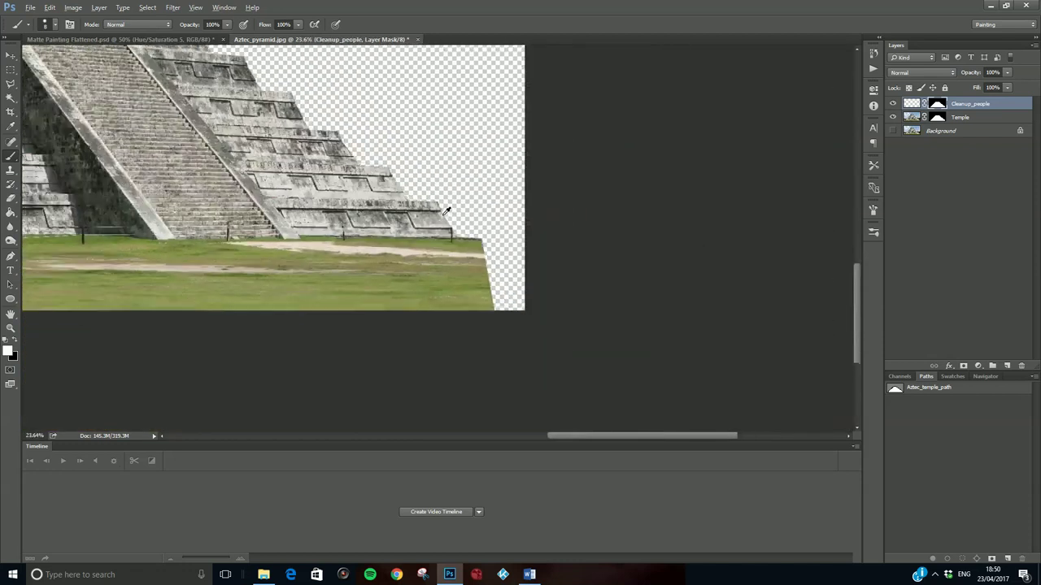
{"action": "key", "text": "alt"}
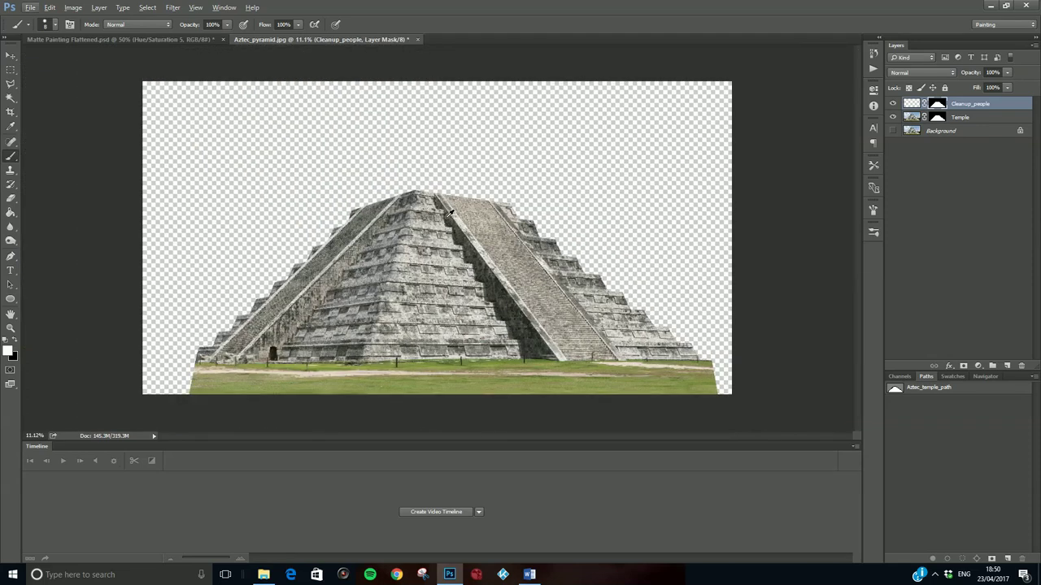